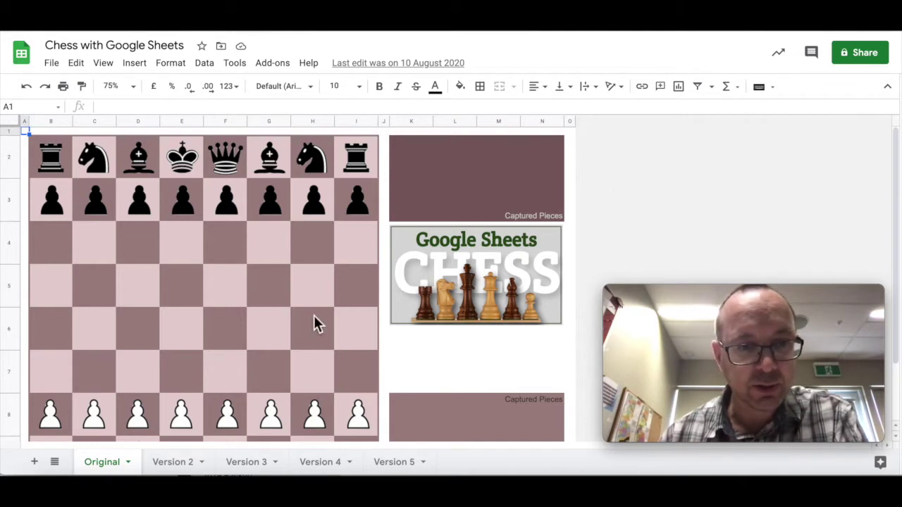
Clear the selection from the knight and title images on the board.
{"action": "scroll", "coordinate": [314, 319], "scroll_direction": "down", "scroll_amount": 2}
{"action": "scroll", "coordinate": [314, 319], "scroll_direction": "up", "scroll_amount": 3}
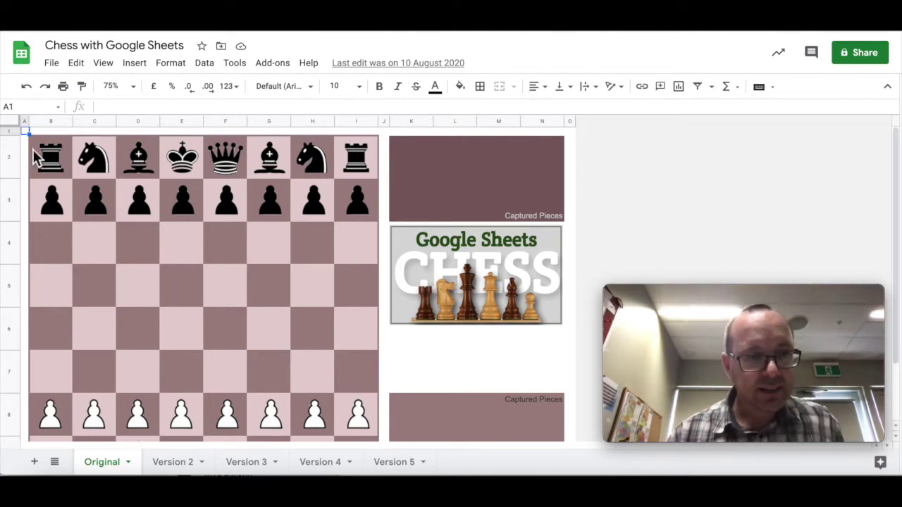
{"action": "mouse_move", "coordinate": [56, 163]}
{"action": "left_mouse_down"}
{"action": "mouse_move", "coordinate": [153, 279]}
{"action": "mouse_move", "coordinate": [46, 153]}
{"action": "mouse_move", "coordinate": [106, 208]}
{"action": "mouse_move", "coordinate": [105, 166]}
{"action": "left_mouse_up"}
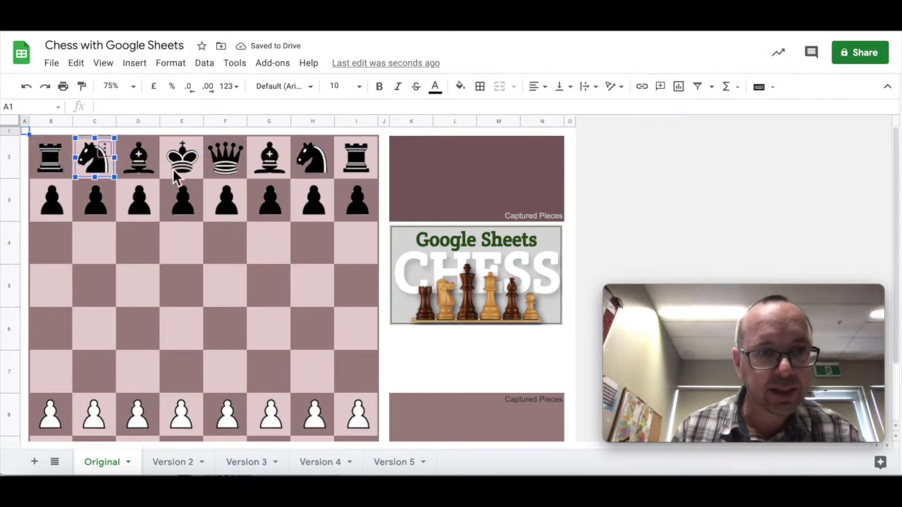
{"action": "left_click", "coordinate": [236, 280]}
{"action": "left_click", "coordinate": [443, 289]}
{"action": "left_click", "coordinate": [669, 233]}
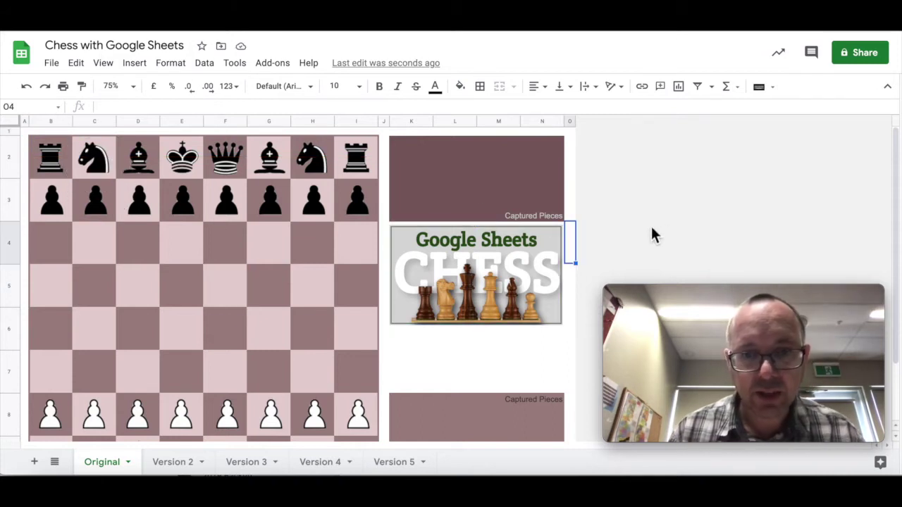
{"action": "left_click", "coordinate": [479, 192]}
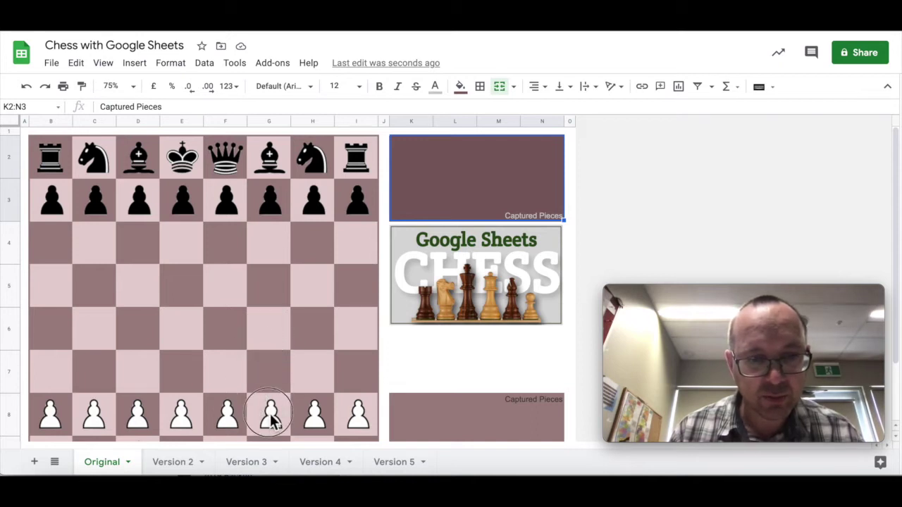
Advance the white pawn from G8 to G6 and the black pawn from F3 to F5.
{"action": "left_click_drag", "start_coordinate": [280, 425], "coordinate": [270, 335]}
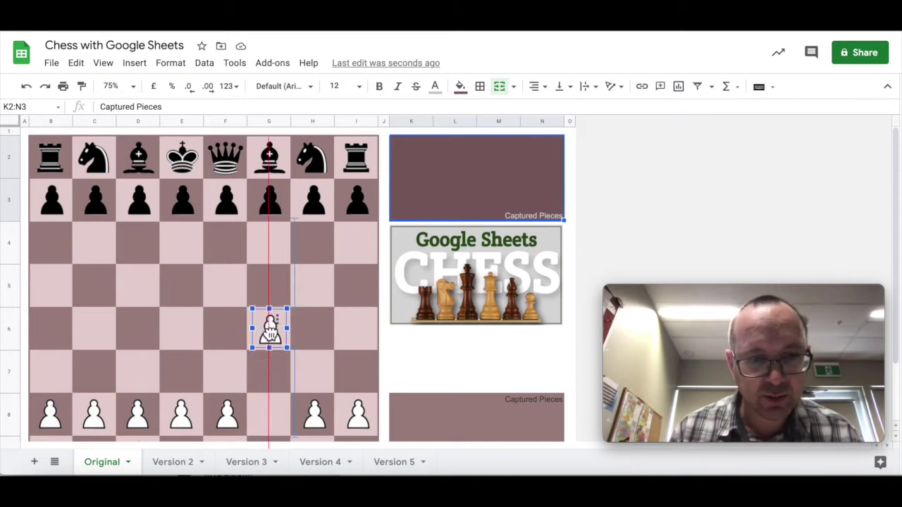
{"action": "left_click", "coordinate": [280, 251]}
{"action": "left_click", "coordinate": [233, 206]}
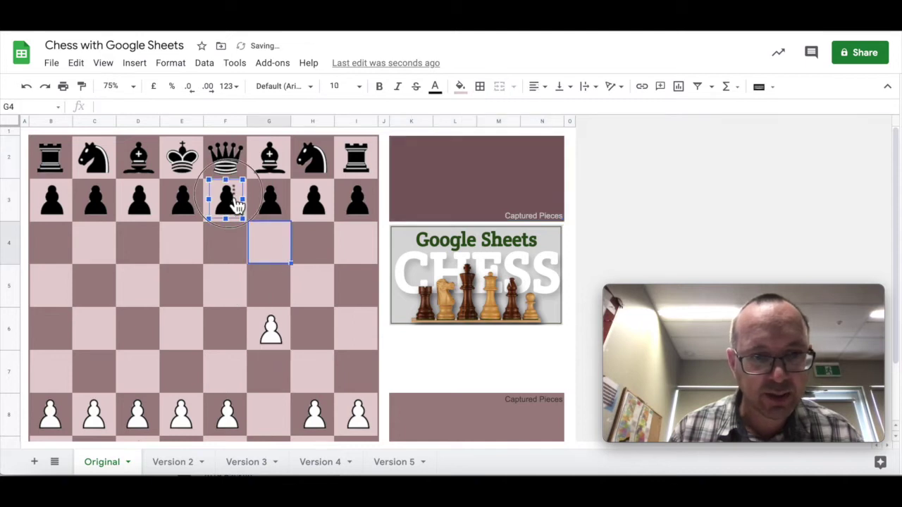
{"action": "left_click_drag", "start_coordinate": [236, 204], "coordinate": [237, 289]}
{"action": "left_click", "coordinate": [335, 330]}
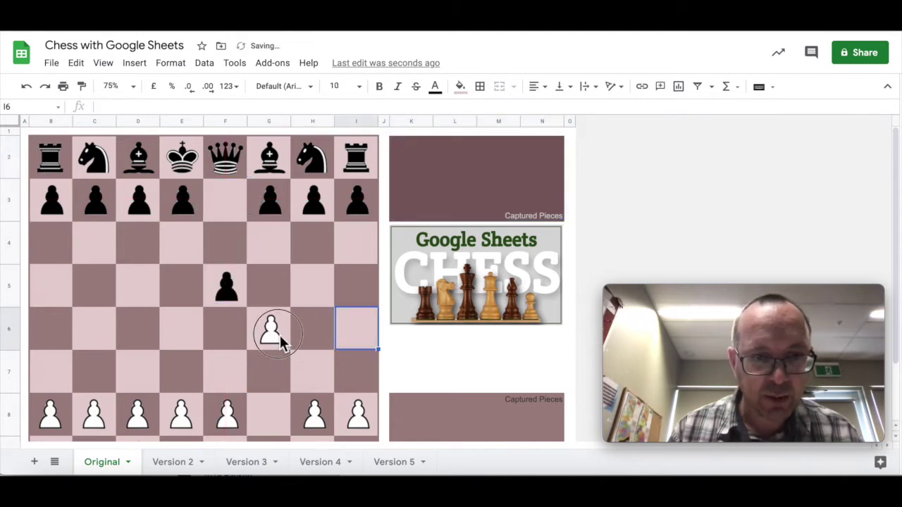
Capture the black pawn on F5 with the white pawn and drop it into the Captured Pieces box.
{"action": "left_click_drag", "start_coordinate": [276, 340], "coordinate": [223, 297]}
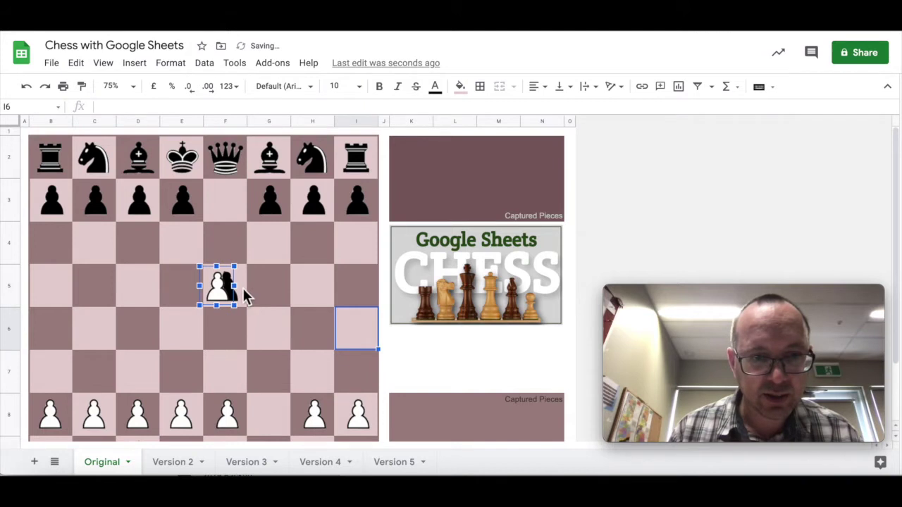
{"action": "mouse_move", "coordinate": [229, 292]}
{"action": "left_mouse_down"}
{"action": "mouse_move", "coordinate": [437, 169]}
{"action": "mouse_move", "coordinate": [419, 424]}
{"action": "left_mouse_up"}
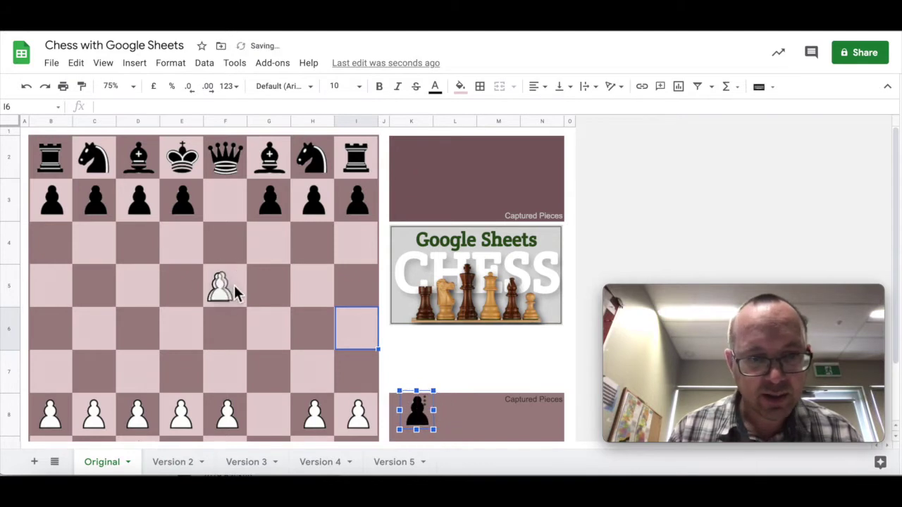
{"action": "left_click", "coordinate": [274, 294]}
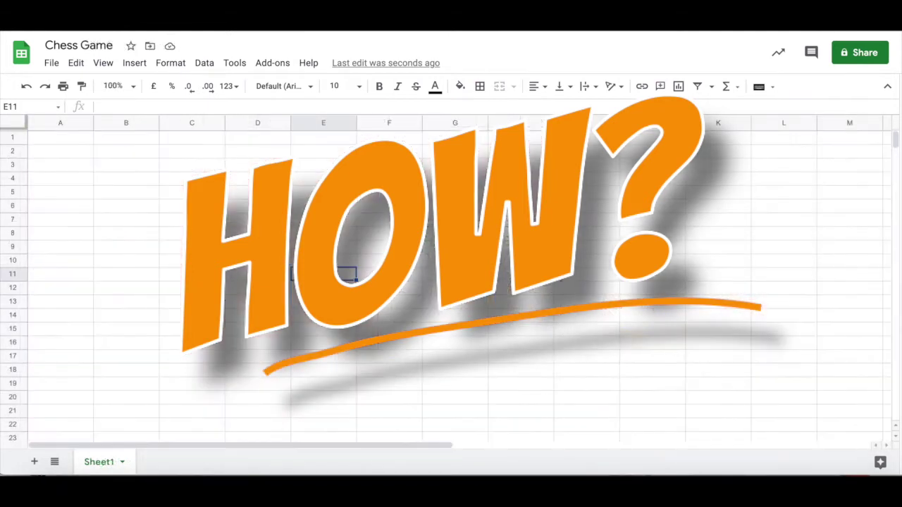
Resize all columns and rows into large squares, with column A and row 1 as thin margins.
{"action": "left_click", "coordinate": [67, 138]}
{"action": "left_click", "coordinate": [15, 124]}
{"action": "mouse_move", "coordinate": [93, 122]}
{"action": "left_mouse_down"}
{"action": "mouse_move", "coordinate": [121, 126]}
{"action": "mouse_move", "coordinate": [80, 126]}
{"action": "left_mouse_up"}
{"action": "left_click_drag", "start_coordinate": [14, 145], "coordinate": [14, 179]}
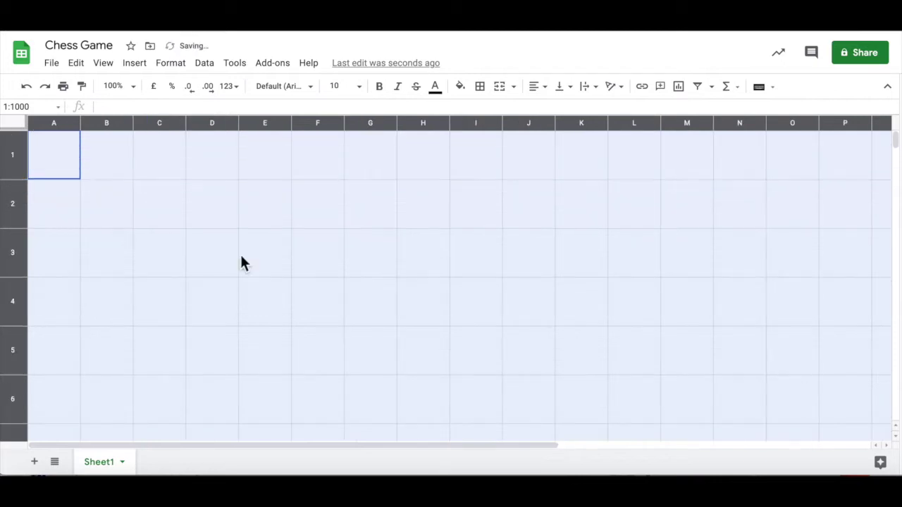
{"action": "left_click", "coordinate": [192, 204]}
{"action": "left_click_drag", "start_coordinate": [80, 123], "coordinate": [43, 122]}
{"action": "left_click_drag", "start_coordinate": [14, 179], "coordinate": [14, 147]}
Select B2:I9 at 75% zoom and give it all borders with a dark red outline.
{"action": "left_click_drag", "start_coordinate": [70, 173], "coordinate": [444, 288]}
{"action": "left_click", "coordinate": [118, 86]}
{"action": "left_click", "coordinate": [115, 129]}
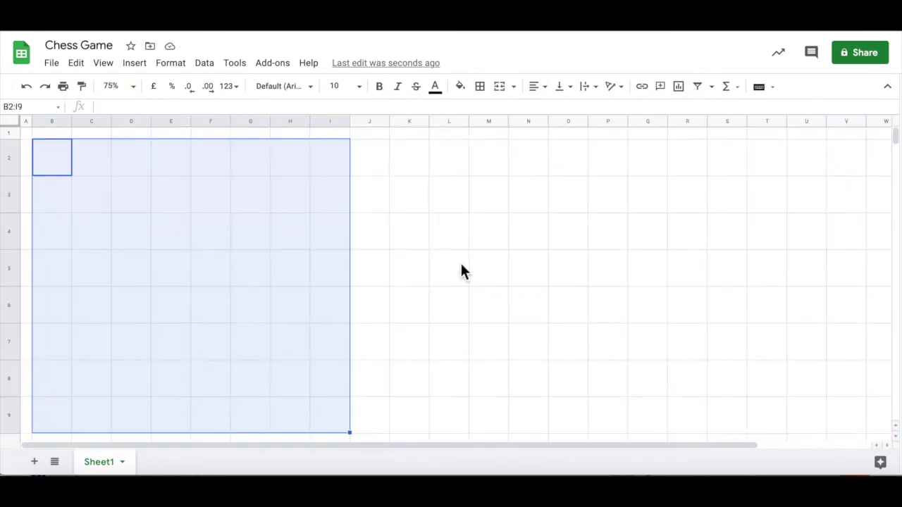
{"action": "left_click", "coordinate": [480, 86]}
{"action": "left_click", "coordinate": [485, 111]}
{"action": "left_click", "coordinate": [580, 113]}
{"action": "left_click", "coordinate": [595, 161]}
{"action": "left_click", "coordinate": [556, 113]}
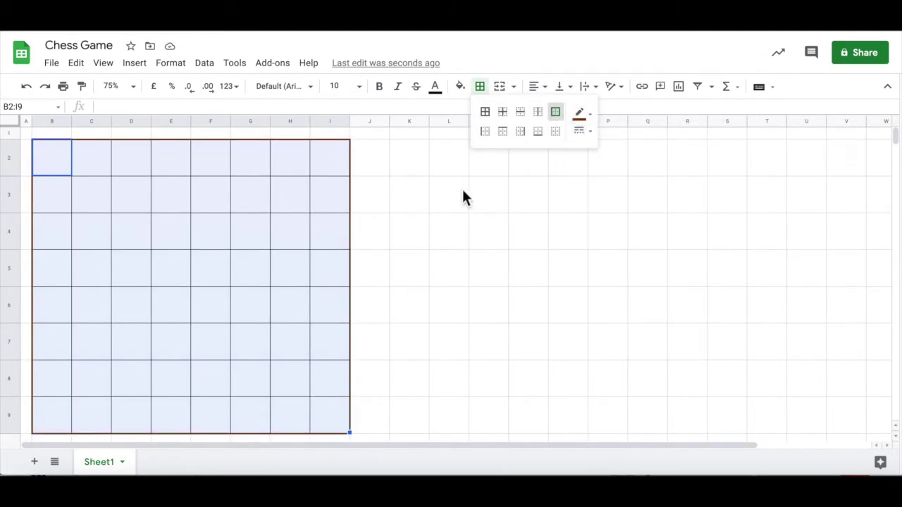
Fill the board a custom lighter tan and the alternate squares light yellow.
{"action": "left_click", "coordinate": [460, 86]}
{"action": "left_click", "coordinate": [520, 232]}
{"action": "left_click", "coordinate": [465, 308]}
{"action": "left_click", "coordinate": [507, 347]}
{"action": "left_click", "coordinate": [115, 162]}
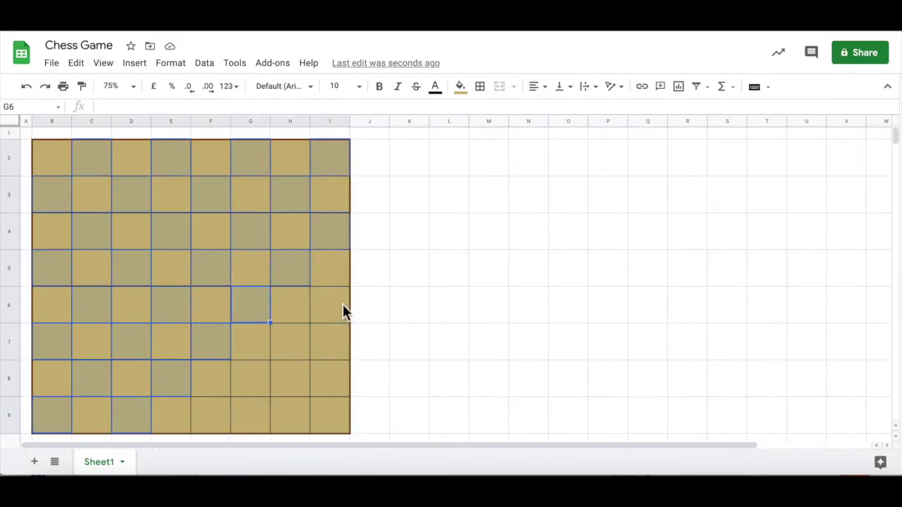
{"action": "left_click", "coordinate": [460, 86]}
{"action": "left_click", "coordinate": [509, 164]}
{"action": "left_click", "coordinate": [427, 200]}
Reselect the whole board B2:I9 and outline it in dark gold.
{"action": "left_click_drag", "start_coordinate": [51, 157], "coordinate": [330, 415]}
{"action": "left_click", "coordinate": [480, 86]}
{"action": "left_click", "coordinate": [574, 112]}
{"action": "mouse_move", "coordinate": [52, 157]}
{"action": "left_mouse_down"}
{"action": "mouse_move", "coordinate": [308, 377]}
{"action": "mouse_move", "coordinate": [330, 415]}
{"action": "left_mouse_up"}
{"action": "left_click", "coordinate": [480, 86]}
{"action": "left_click", "coordinate": [556, 113]}
{"action": "left_click", "coordinate": [580, 113]}
{"action": "left_click", "coordinate": [639, 258]}
{"action": "left_click", "coordinate": [526, 167]}
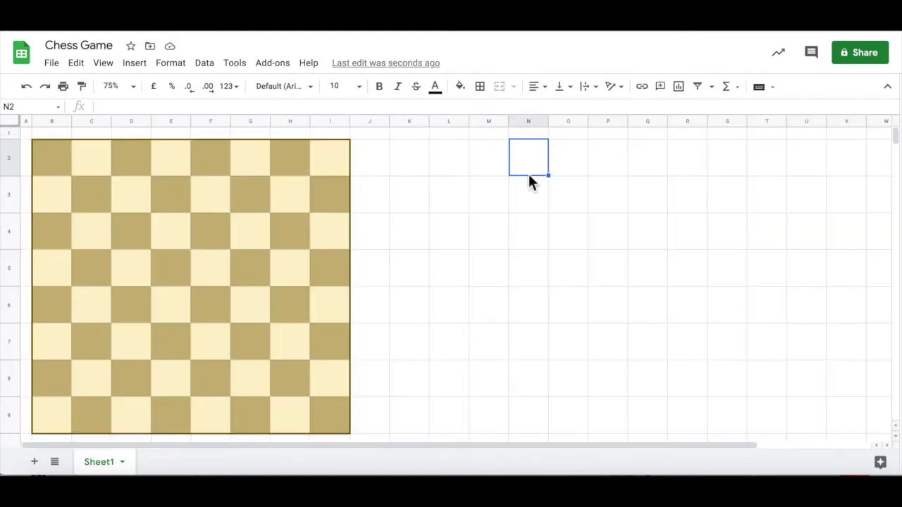
{"action": "mouse_move", "coordinate": [412, 158]}
{"action": "left_mouse_down"}
{"action": "mouse_move", "coordinate": [481, 235]}
{"action": "mouse_move", "coordinate": [529, 232]}
{"action": "left_mouse_up"}
Fill K2:N4 grey, outline it in dark gold, and merge it into one cell.
{"action": "left_click", "coordinate": [459, 86]}
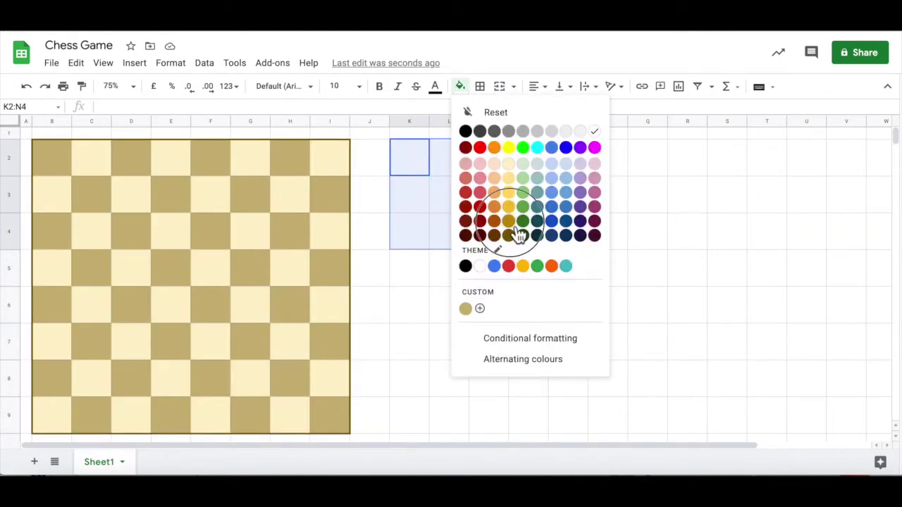
{"action": "left_click", "coordinate": [520, 235]}
{"action": "left_click", "coordinate": [482, 98]}
{"action": "left_click", "coordinate": [530, 236]}
{"action": "left_click", "coordinate": [170, 62]}
{"action": "mouse_move", "coordinate": [235, 308]}
{"action": "left_click", "coordinate": [366, 301]}
Copy the merged grey box and paste it into K7:N9.
{"action": "right_click", "coordinate": [465, 231]}
{"action": "left_click", "coordinate": [493, 103]}
{"action": "left_click", "coordinate": [419, 343]}
{"action": "key", "text": "ctrl+v"}
{"action": "left_click", "coordinate": [418, 150]}
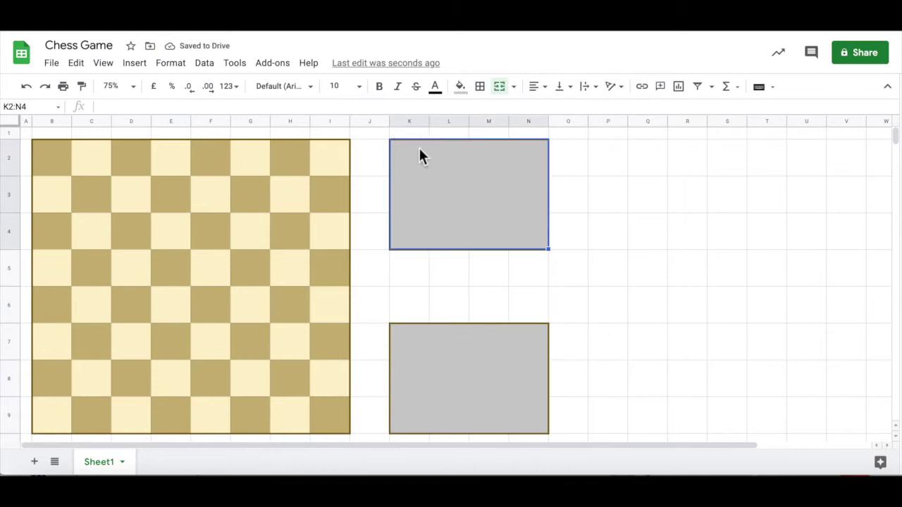
{"action": "left_click", "coordinate": [134, 62]}
{"action": "left_click", "coordinate": [138, 67]}
Label the boxes 'Captured Pieces' in grey, right-aligned.
{"action": "double_click", "coordinate": [531, 229]}
{"action": "type", "text": "Captured Pices"}
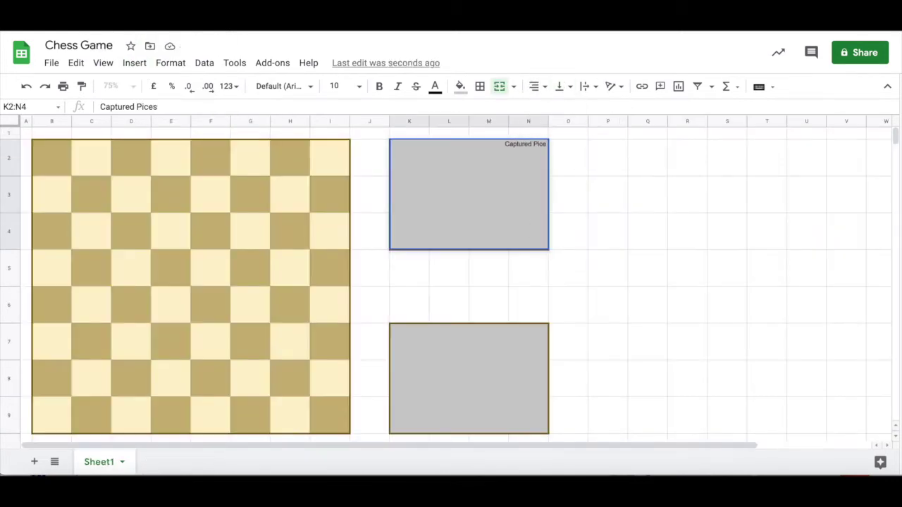
{"action": "left_click", "coordinate": [459, 86]}
{"action": "left_click", "coordinate": [434, 86]}
{"action": "left_click", "coordinate": [469, 137]}
{"action": "left_click", "coordinate": [513, 428]}
{"action": "left_click", "coordinate": [570, 110]}
Outline the lower K7:N9 box in dark gold.
{"action": "left_click", "coordinate": [460, 86]}
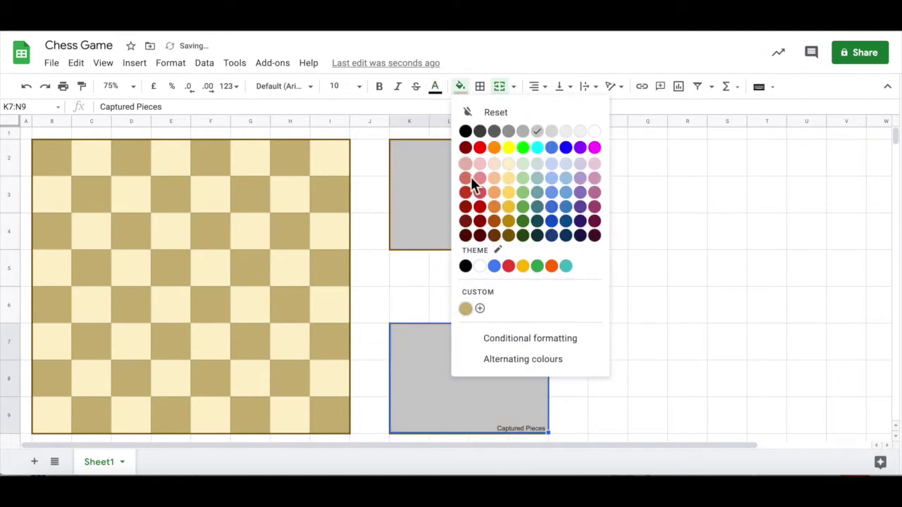
{"action": "left_click", "coordinate": [659, 266]}
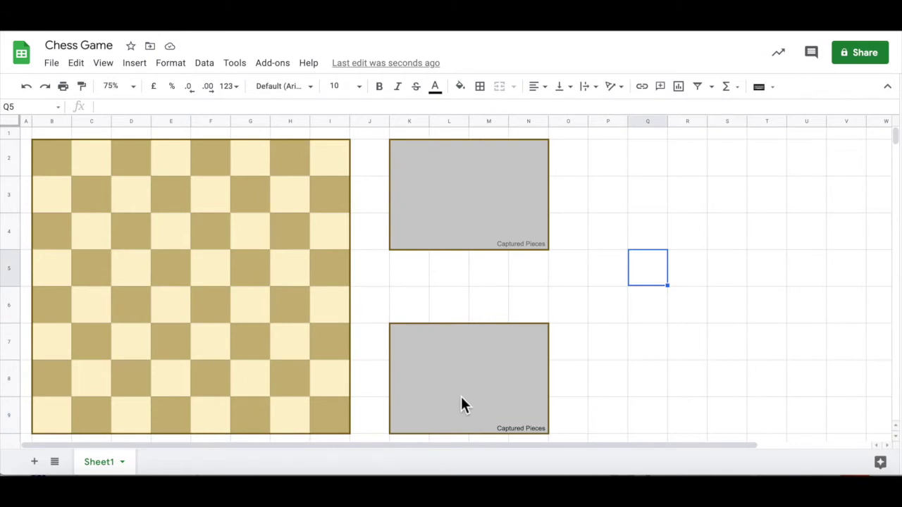
{"action": "left_click", "coordinate": [479, 337]}
{"action": "left_click", "coordinate": [480, 86]}
{"action": "left_click", "coordinate": [578, 113]}
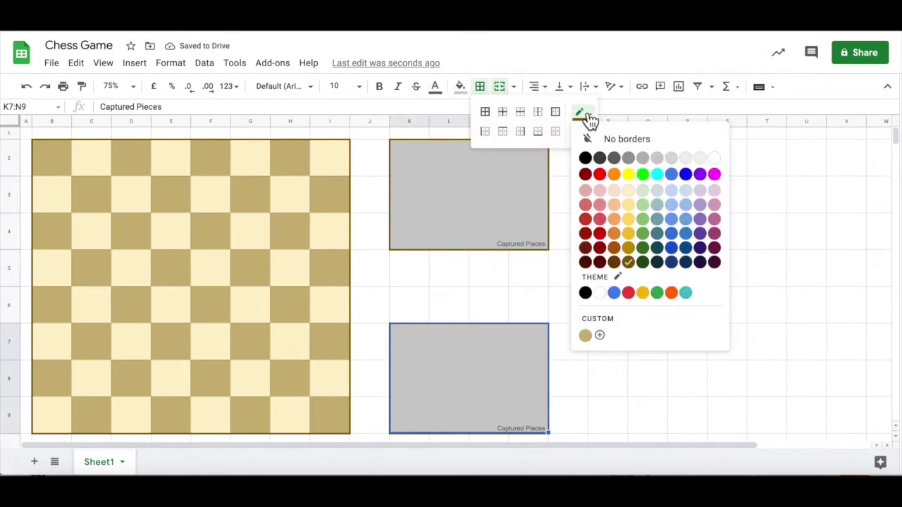
{"action": "left_click", "coordinate": [601, 232]}
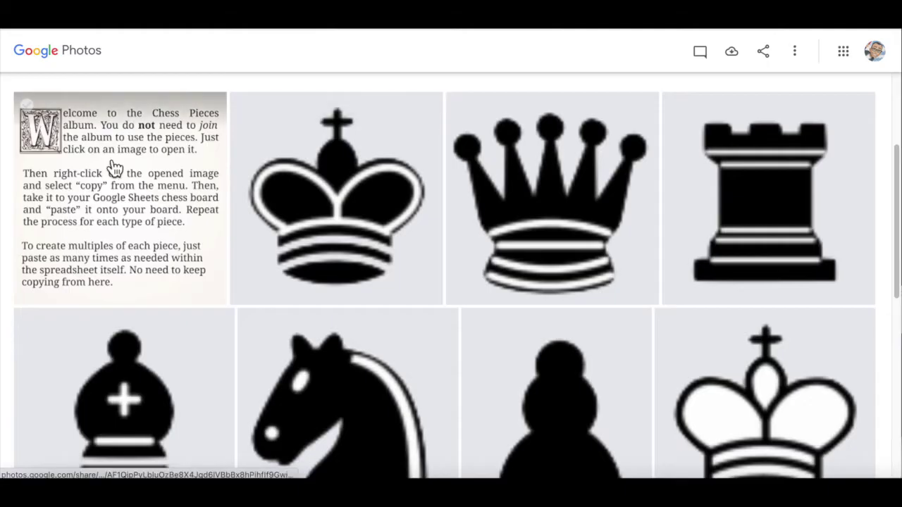
Open the king piece image in the Chess Pieces album and copy it.
{"action": "left_click", "coordinate": [109, 162]}
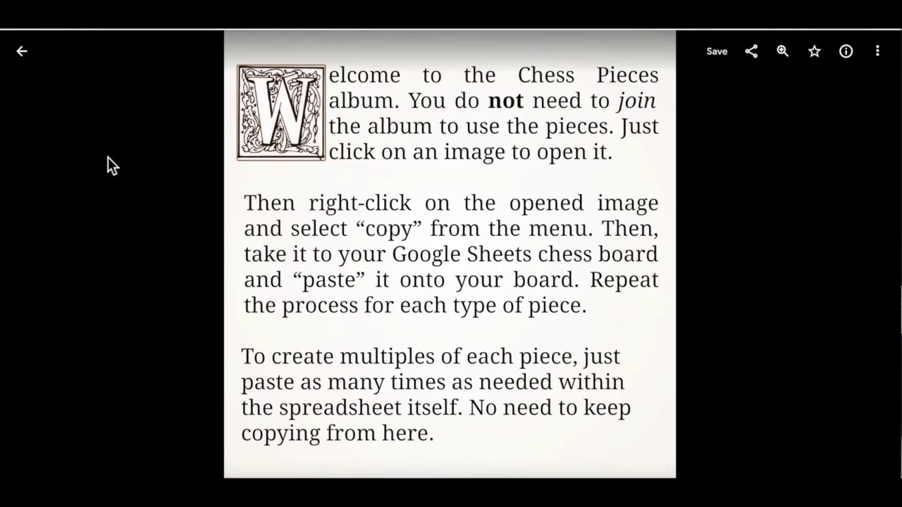
{"action": "left_click", "coordinate": [23, 54]}
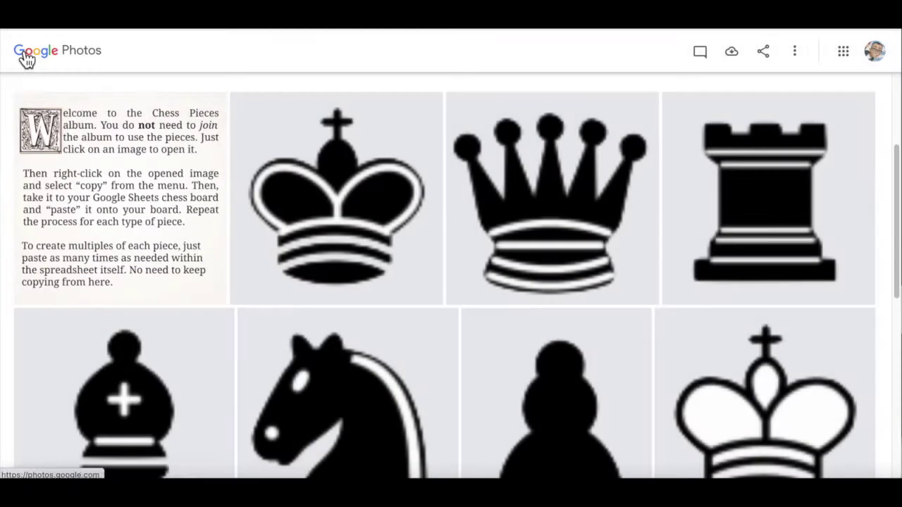
{"action": "left_click", "coordinate": [339, 229]}
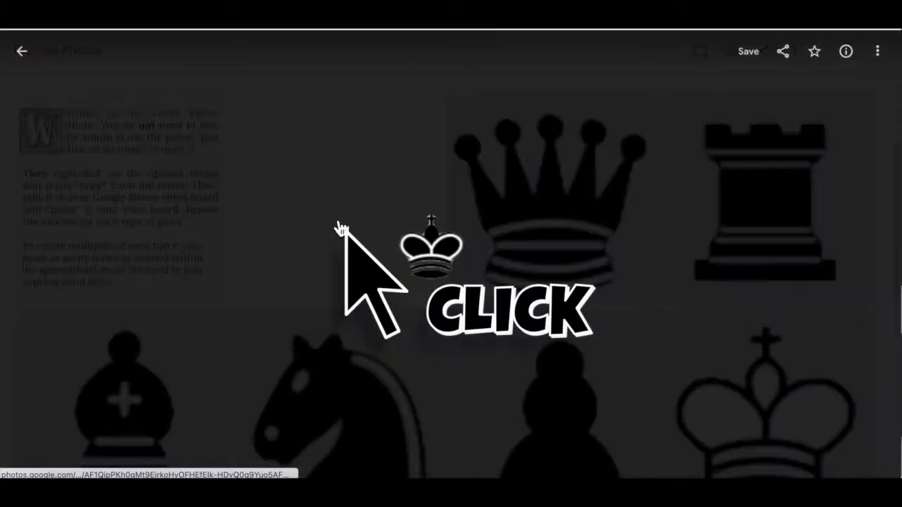
{"action": "right_click", "coordinate": [449, 261]}
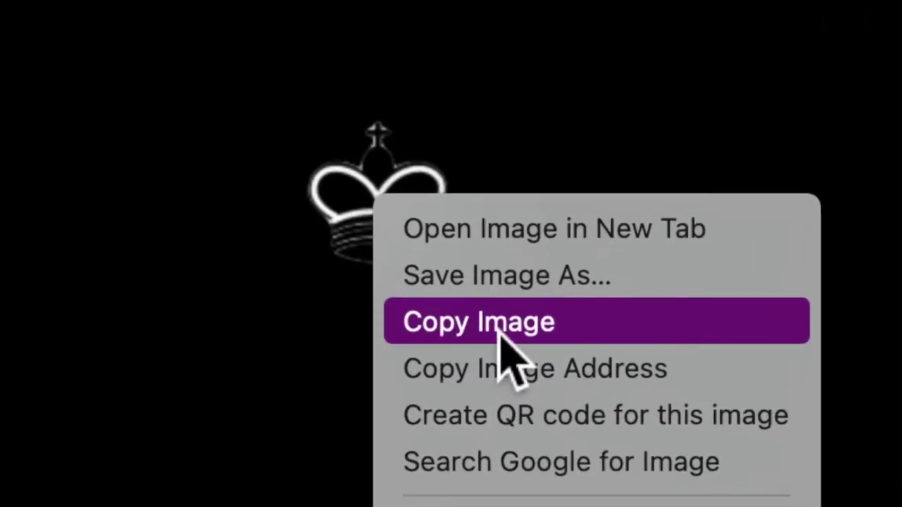
{"action": "left_click", "coordinate": [463, 326]}
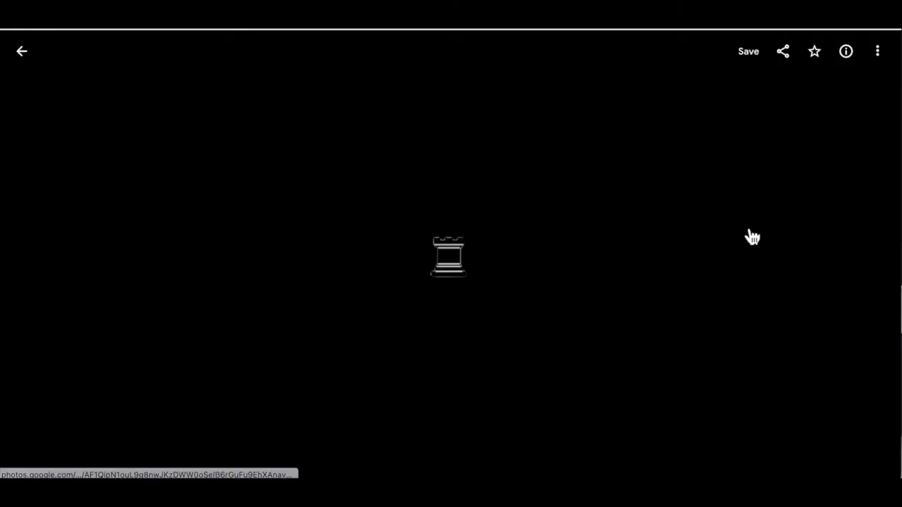
Place the last black piece on the final back-row square and move off the finished row.
{"action": "right_click", "coordinate": [329, 168]}
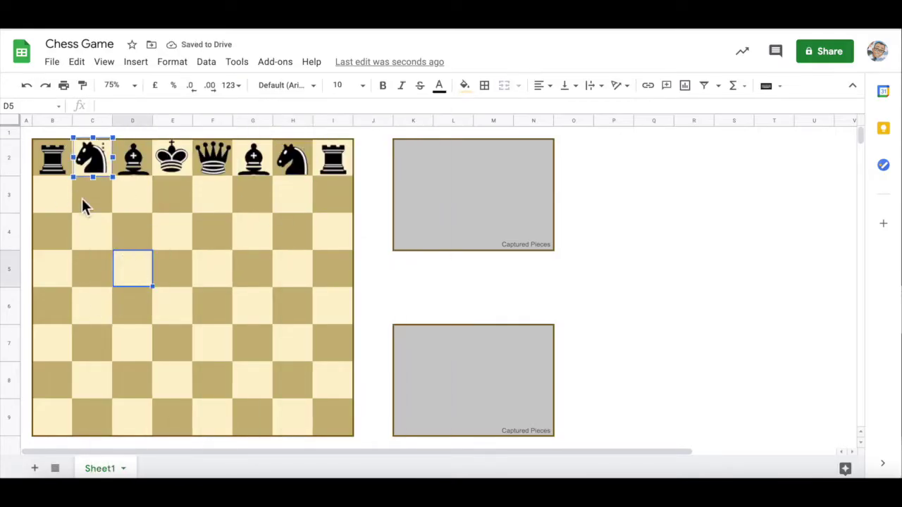
{"action": "left_click", "coordinate": [56, 197]}
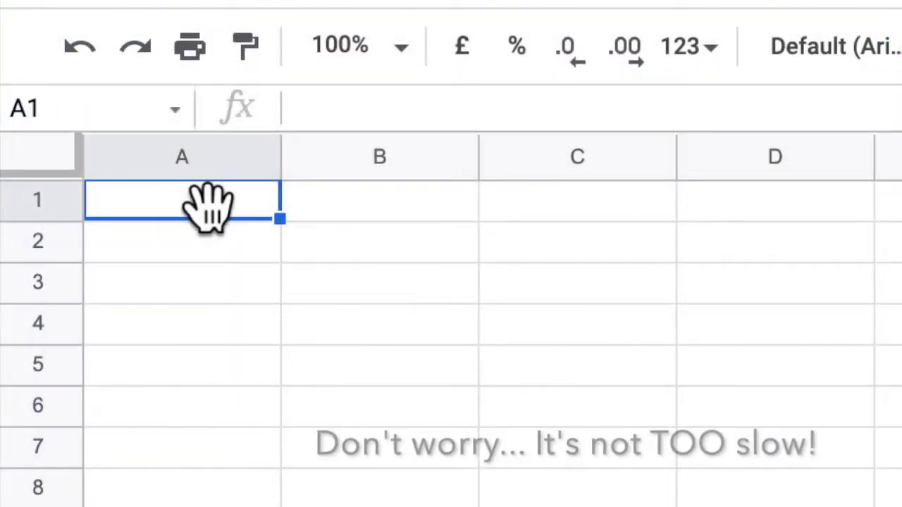
Make every column narrower and every row taller so the cells become large squares.
{"action": "left_click", "coordinate": [42, 161]}
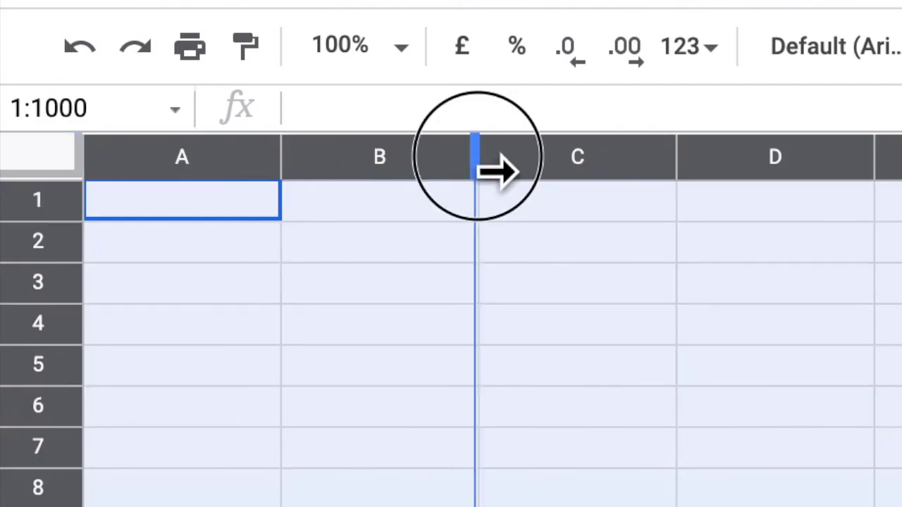
{"action": "left_click_drag", "start_coordinate": [478, 156], "coordinate": [419, 168]}
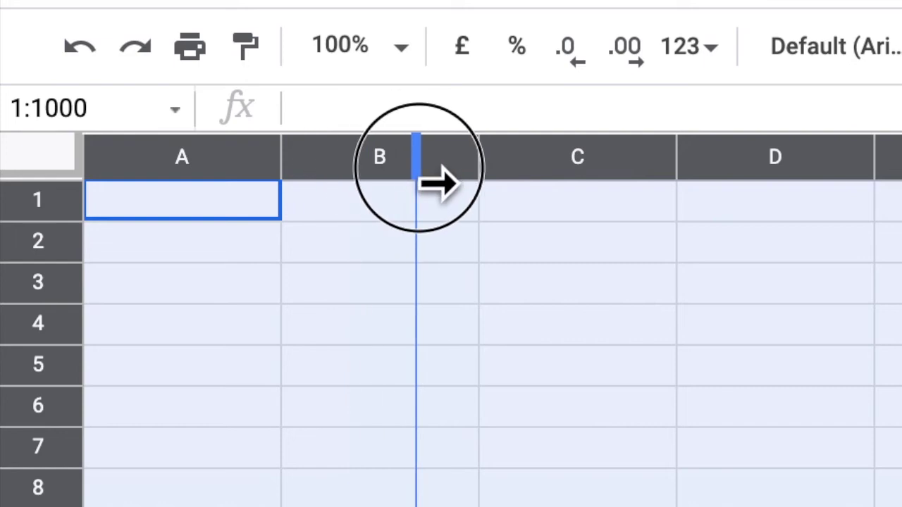
{"action": "left_click_drag", "start_coordinate": [418, 182], "coordinate": [437, 185]}
{"action": "left_click_drag", "start_coordinate": [67, 217], "coordinate": [62, 322]}
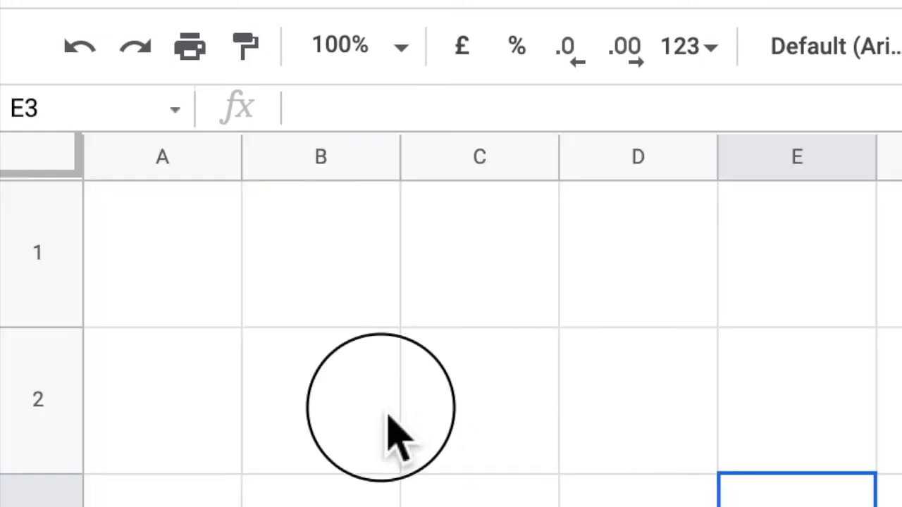
{"action": "left_click", "coordinate": [390, 427]}
{"action": "left_click", "coordinate": [480, 430]}
{"action": "left_click", "coordinate": [728, 444]}
{"action": "left_click", "coordinate": [638, 423]}
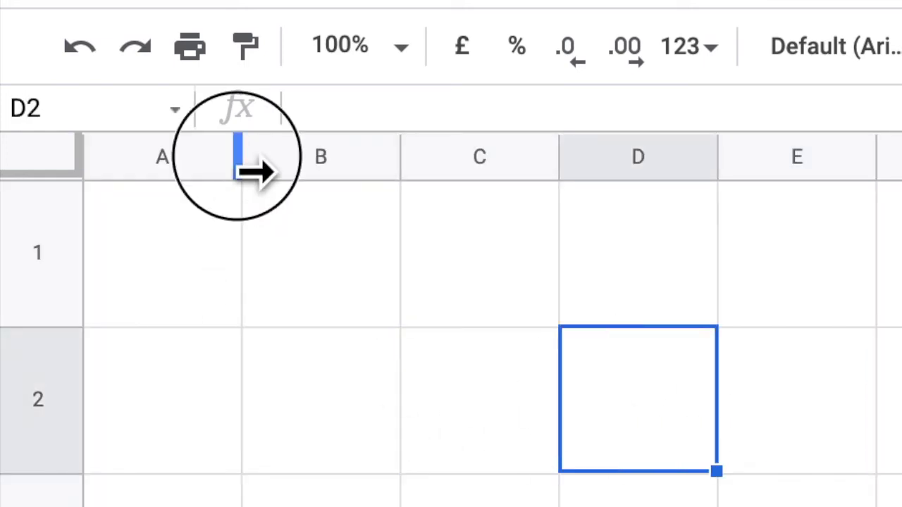
Narrow column A and shorten row 1 into thin margins.
{"action": "left_click_drag", "start_coordinate": [240, 156], "coordinate": [130, 156]}
{"action": "left_click_drag", "start_coordinate": [53, 325], "coordinate": [50, 229]}
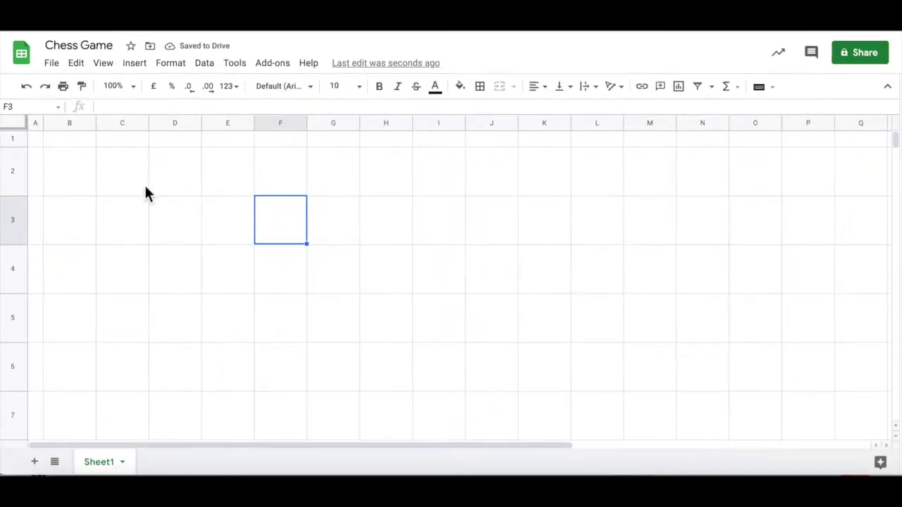
{"action": "mouse_move", "coordinate": [87, 176]}
{"action": "left_mouse_down"}
{"action": "mouse_move", "coordinate": [374, 175]}
{"action": "mouse_move", "coordinate": [437, 219]}
{"action": "left_mouse_up"}
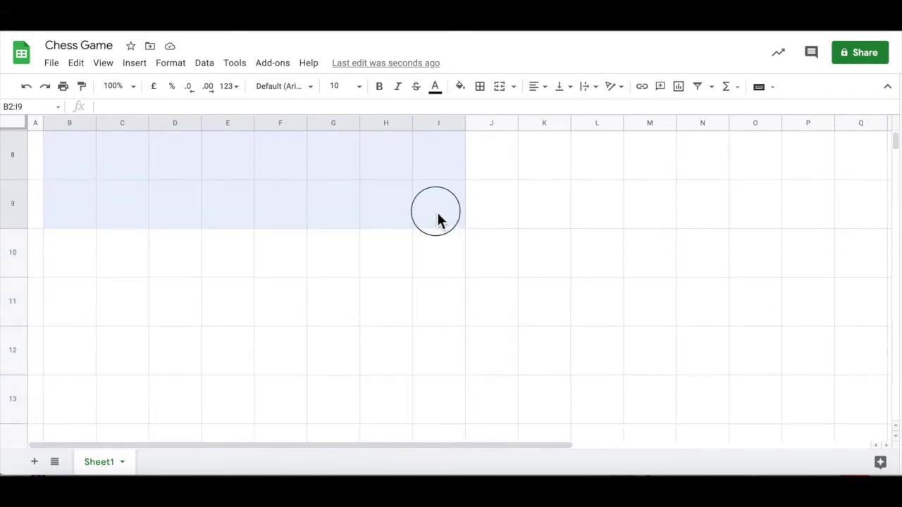
At 75% zoom, give B2:I9 borders on every cell and a thick dark brown outline.
{"action": "scroll", "coordinate": [437, 219], "scroll_direction": "up", "scroll_amount": 5}
{"action": "left_click", "coordinate": [133, 86]}
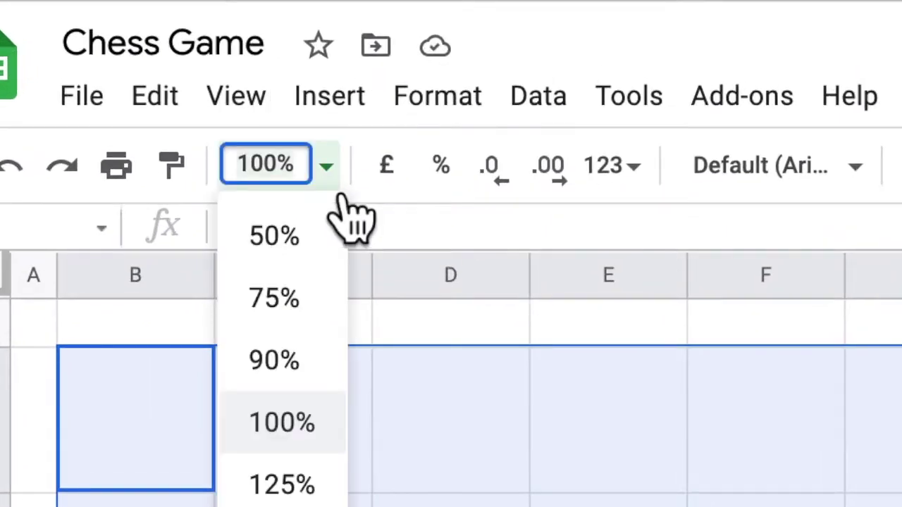
{"action": "left_click", "coordinate": [317, 310]}
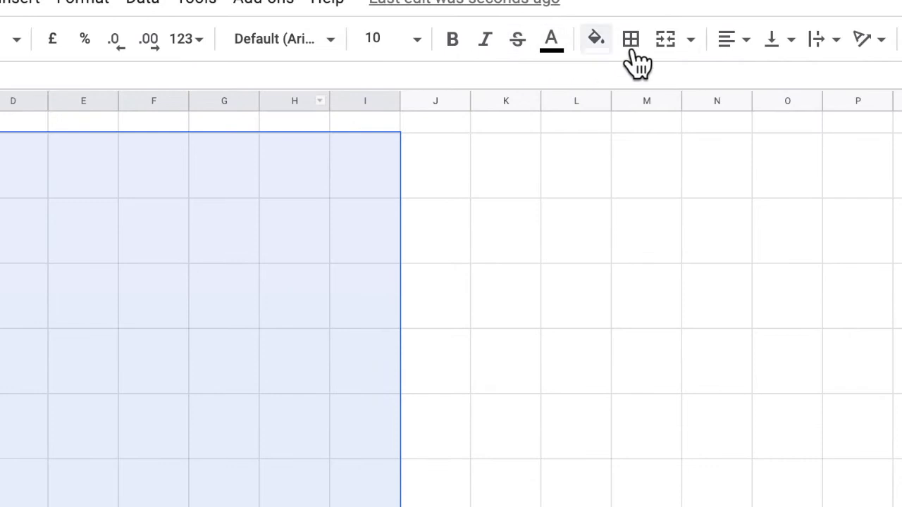
{"action": "left_click", "coordinate": [642, 47]}
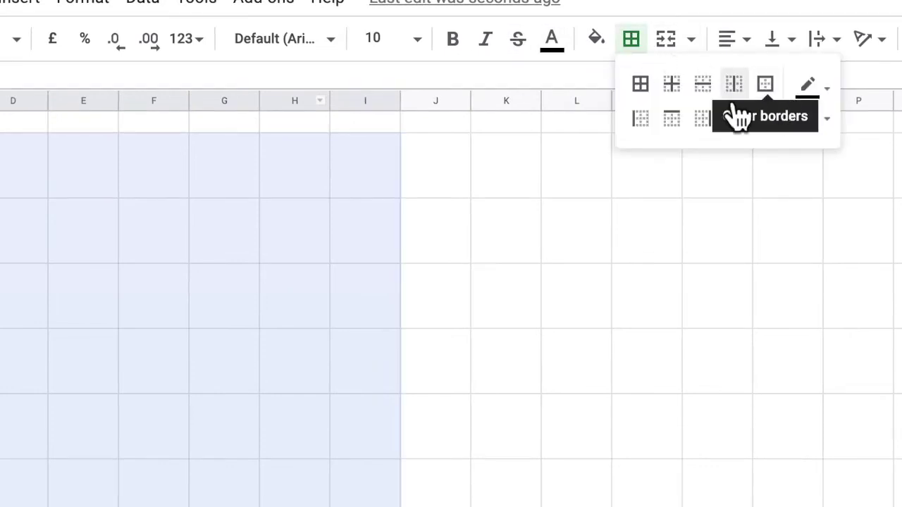
{"action": "left_click", "coordinate": [659, 91]}
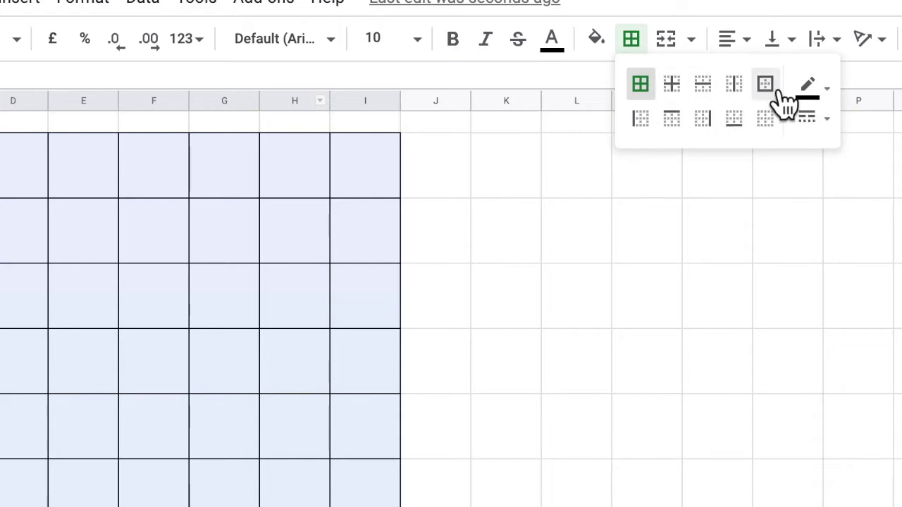
{"action": "left_click", "coordinate": [826, 93]}
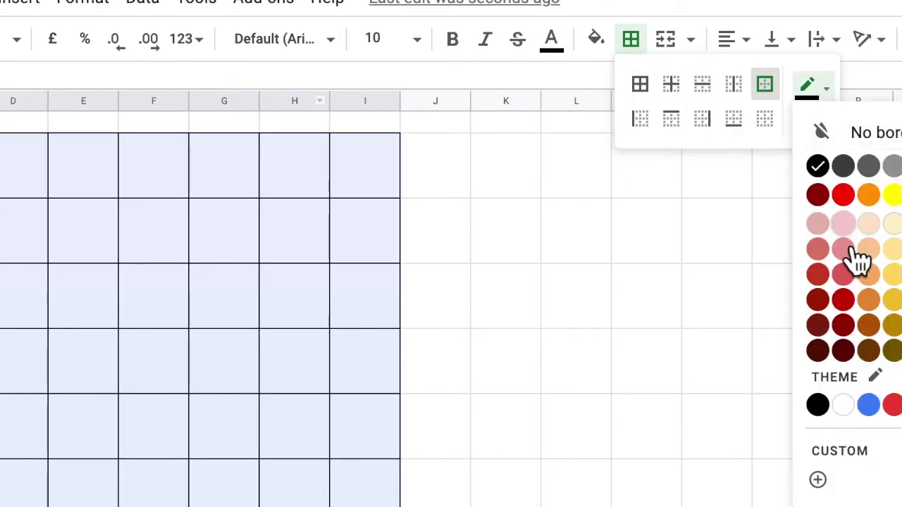
{"action": "left_click", "coordinate": [874, 354]}
{"action": "left_click", "coordinate": [817, 119]}
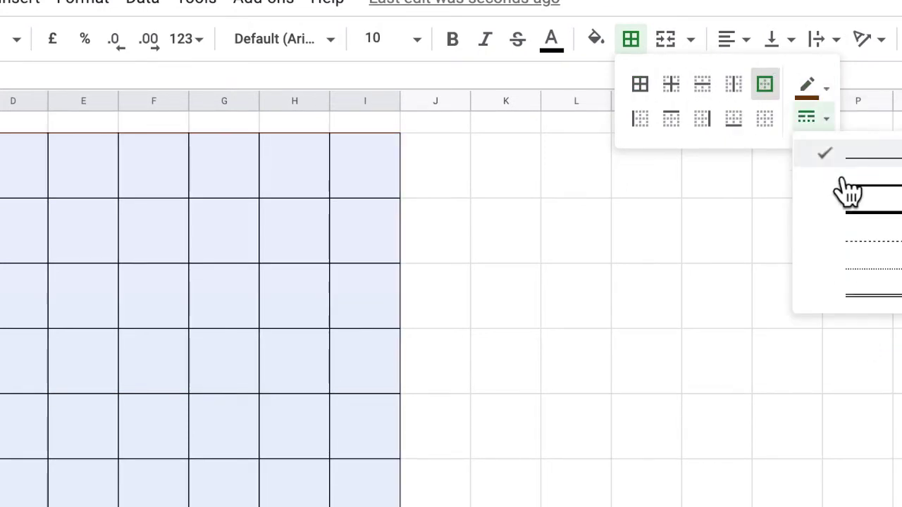
{"action": "left_click", "coordinate": [858, 212]}
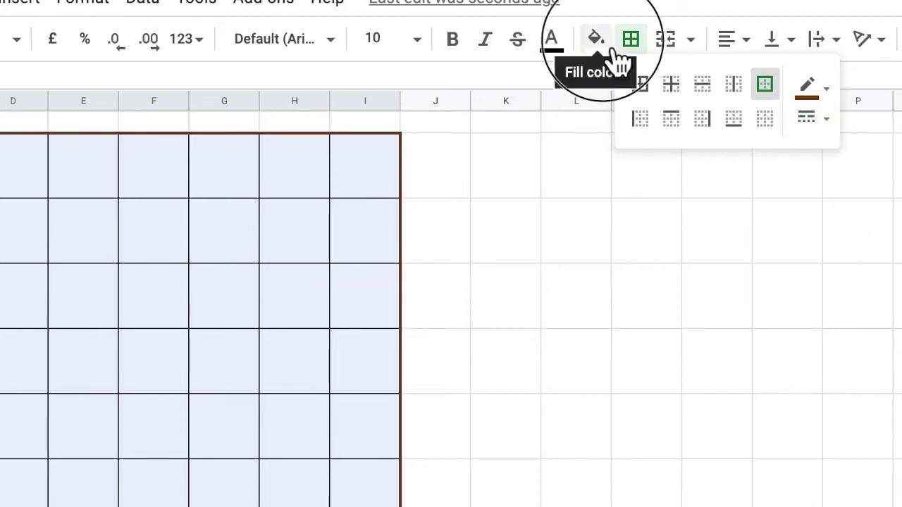
Fill the board with the custom tan colour #c9b577.
{"action": "left_click", "coordinate": [596, 39]}
{"action": "left_click", "coordinate": [682, 277]}
{"action": "left_click", "coordinate": [597, 39]}
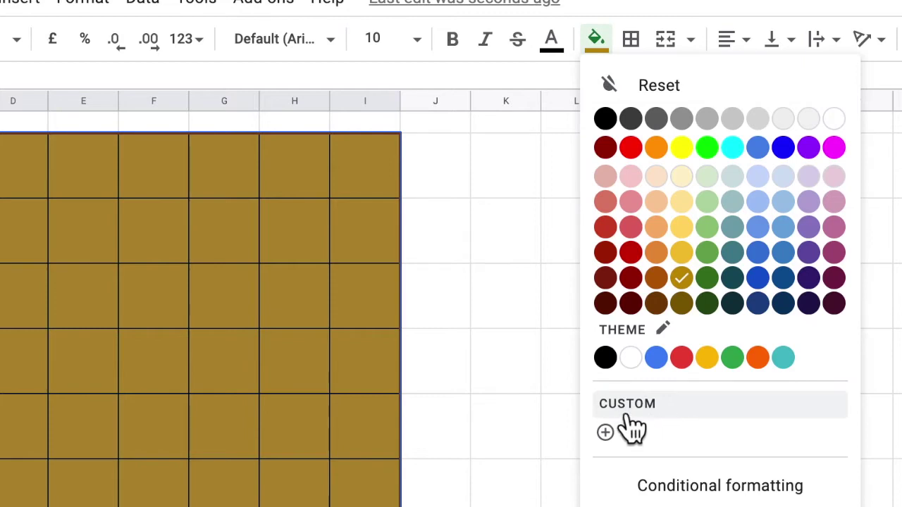
{"action": "left_click", "coordinate": [671, 415]}
{"action": "left_click_drag", "start_coordinate": [733, 281], "coordinate": [599, 274]}
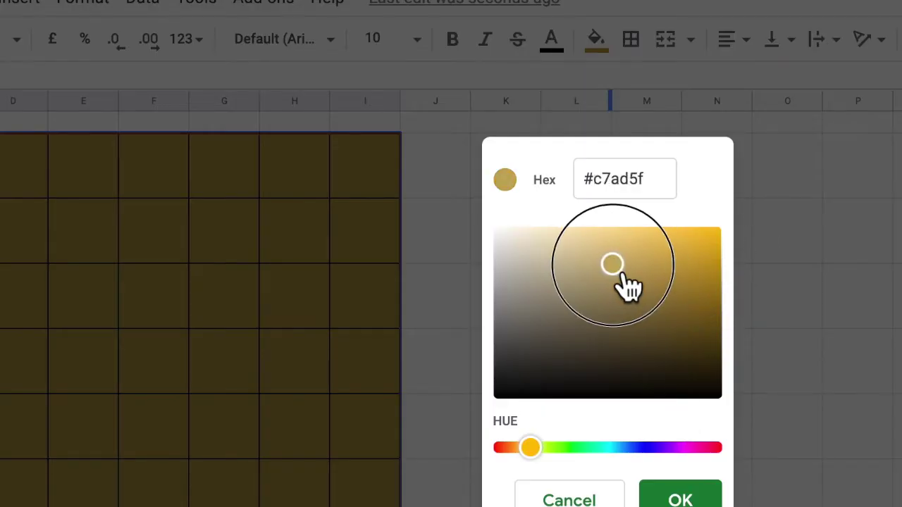
{"action": "left_click", "coordinate": [681, 499]}
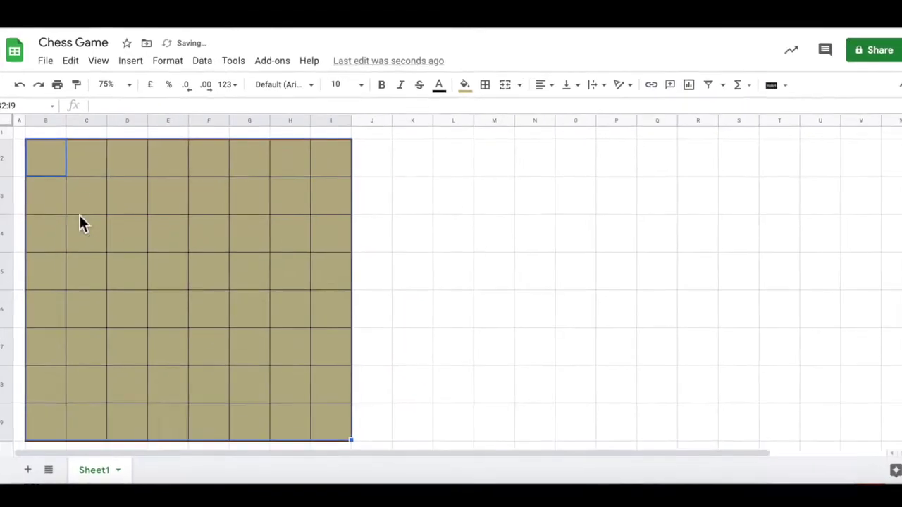
Fill alternating squares such as C2, E2, G2, H5, D7 and I8 light cream.
{"action": "left_click", "coordinate": [78, 163]}
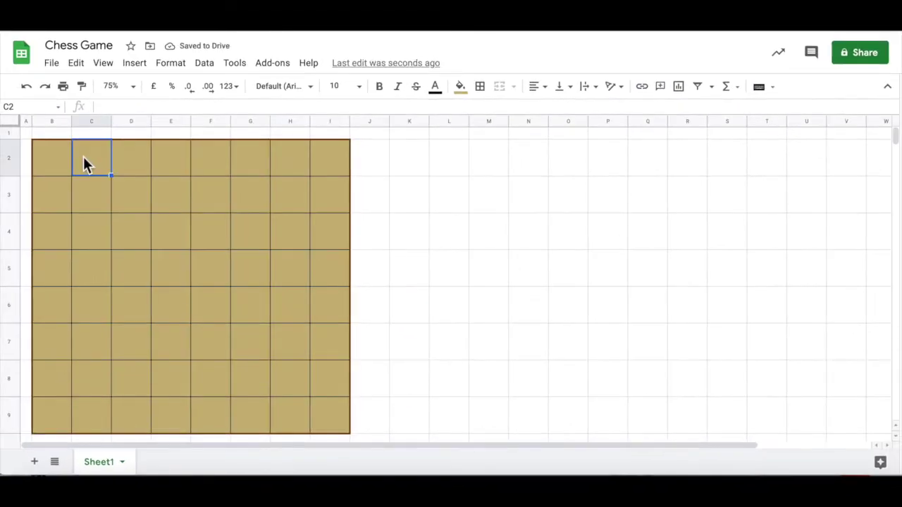
{"action": "left_click", "coordinate": [165, 164], "text": "ctrl"}
{"action": "left_click", "coordinate": [241, 161], "text": "ctrl"}
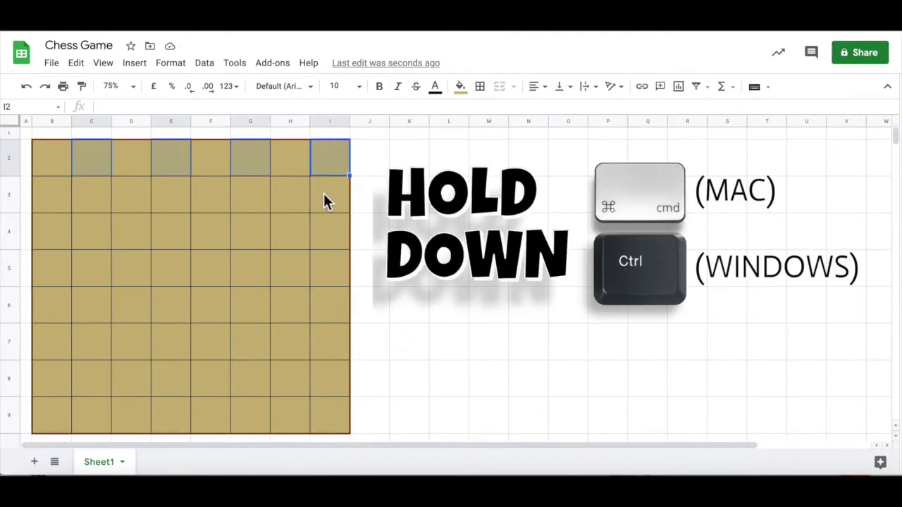
{"action": "left_click", "coordinate": [329, 230], "text": "ctrl"}
{"action": "left_click", "coordinate": [290, 268], "text": "ctrl"}
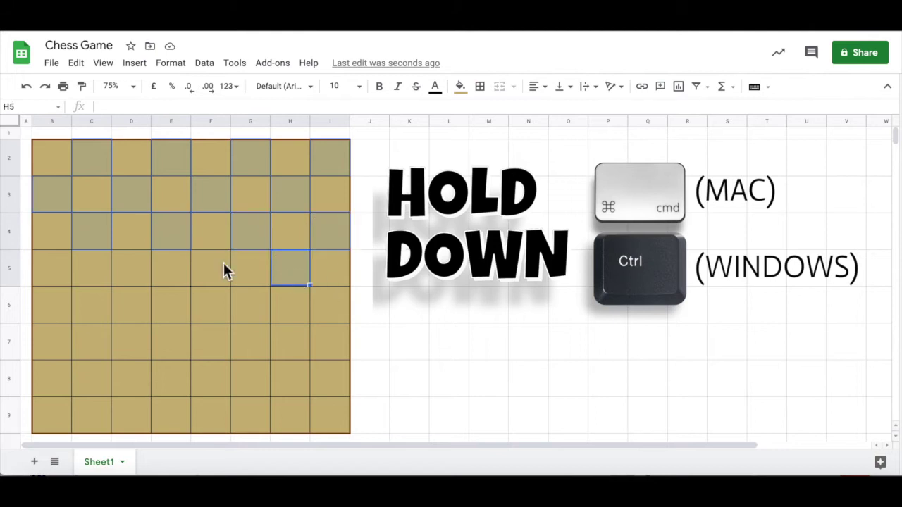
{"action": "left_click", "coordinate": [91, 310], "text": "ctrl"}
{"action": "left_click", "coordinate": [91, 378], "text": "ctrl"}
{"action": "left_click", "coordinate": [150, 329], "text": "ctrl"}
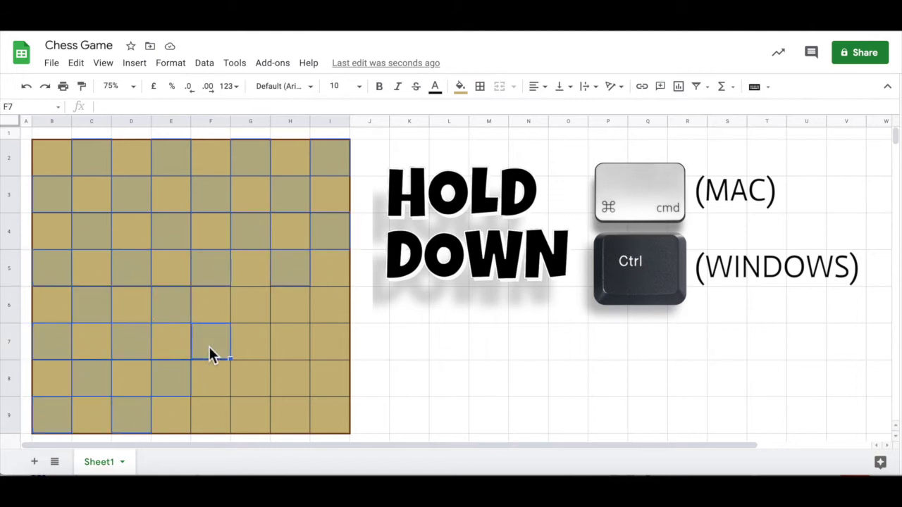
{"action": "left_click", "coordinate": [281, 409], "text": "ctrl"}
{"action": "left_click", "coordinate": [342, 373], "text": "ctrl"}
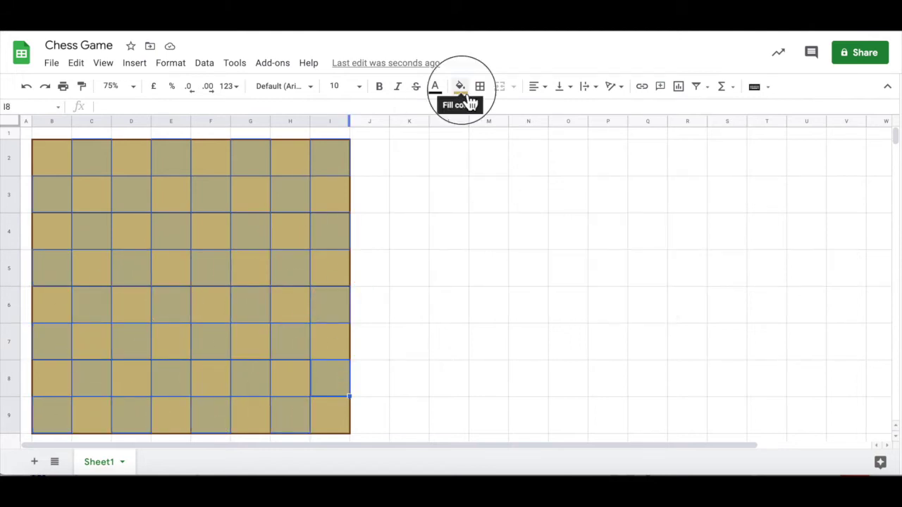
{"action": "left_click", "coordinate": [460, 86]}
{"action": "left_click", "coordinate": [510, 165]}
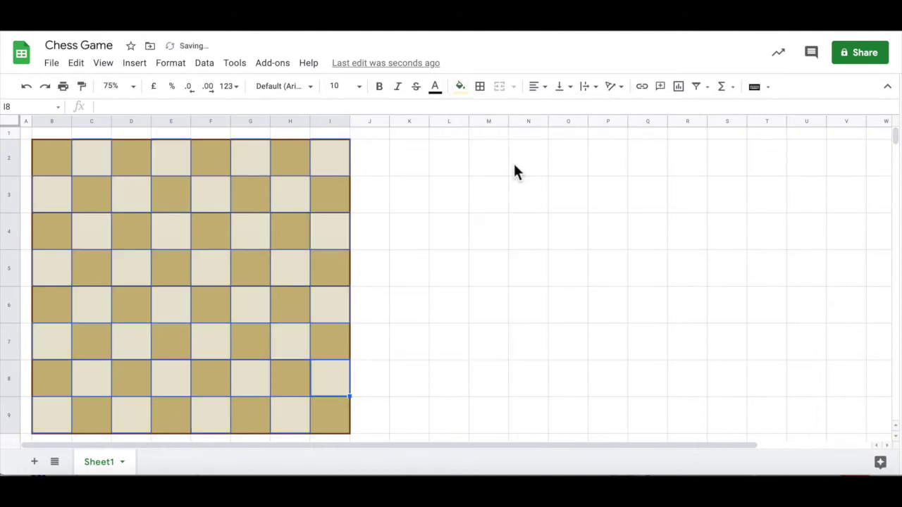
{"action": "left_click", "coordinate": [409, 194]}
{"action": "left_click_drag", "start_coordinate": [47, 158], "coordinate": [92, 157]}
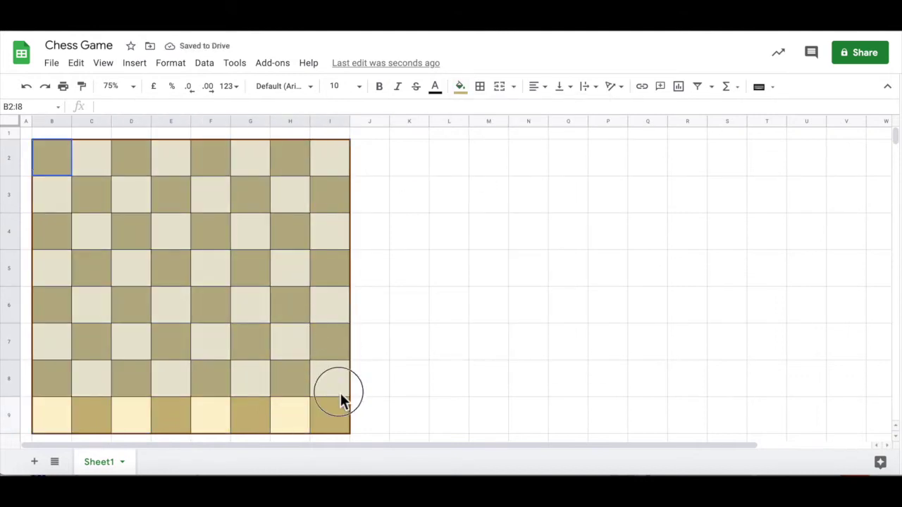
Reset the border colour to default and reapply borders around every square of B2:I9.
{"action": "left_click_drag", "start_coordinate": [269, 224], "coordinate": [342, 426]}
{"action": "left_click", "coordinate": [481, 88]}
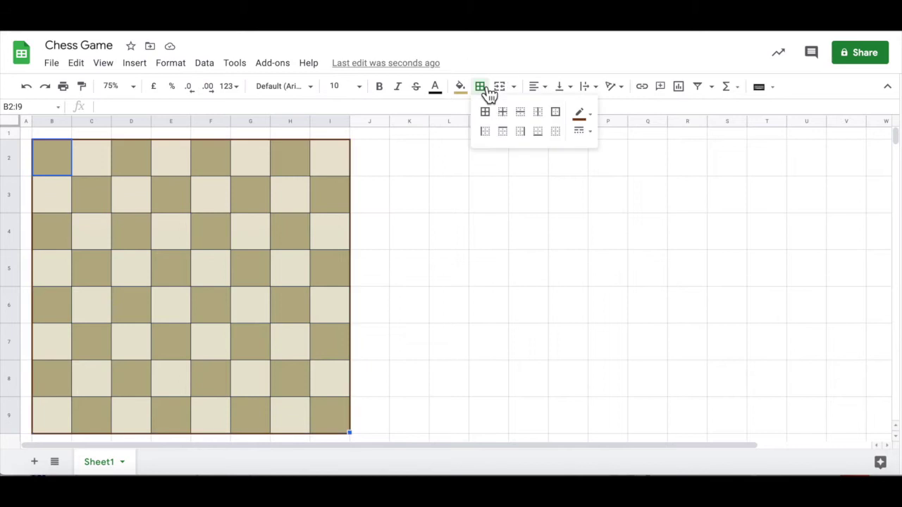
{"action": "left_click", "coordinate": [582, 114]}
{"action": "left_click", "coordinate": [611, 139]}
{"action": "left_click", "coordinate": [488, 116]}
{"action": "left_click", "coordinate": [434, 280]}
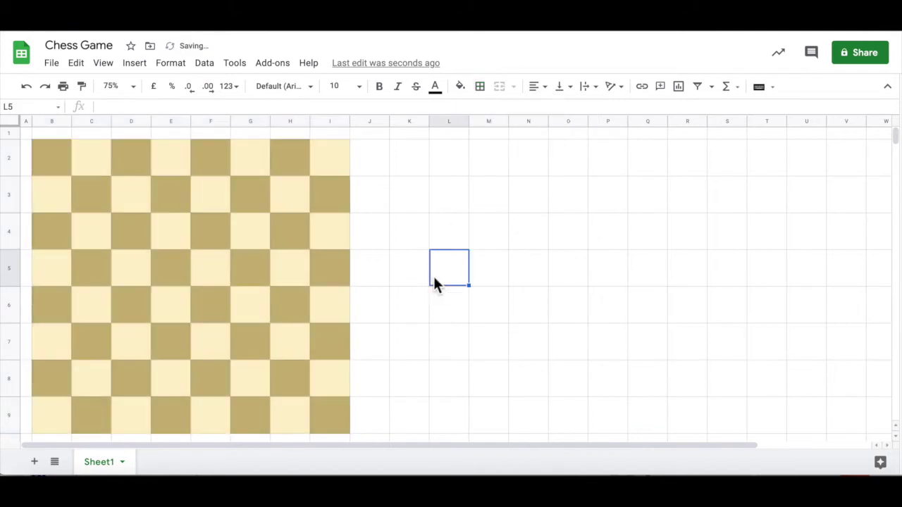
Reselect B2:I9 and begin choosing the dark olive outline colour.
{"action": "left_click_drag", "start_coordinate": [65, 164], "coordinate": [330, 420]}
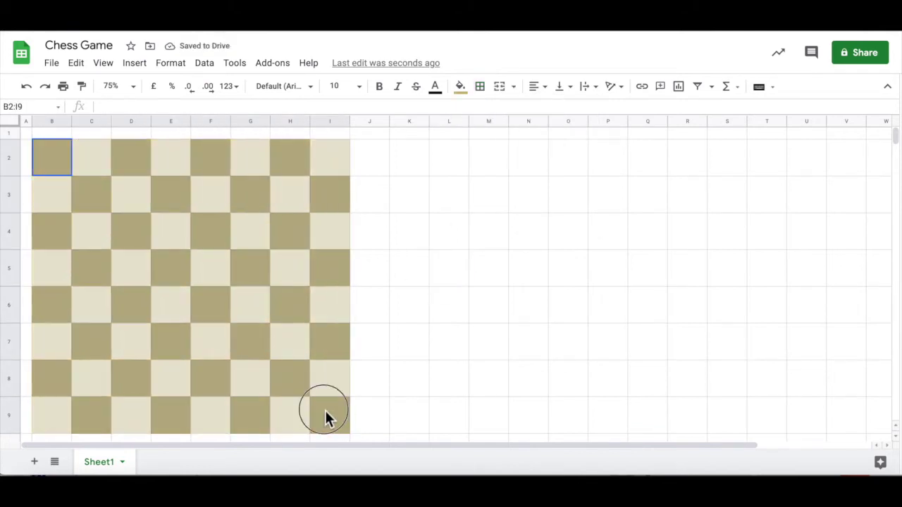
{"action": "left_click", "coordinate": [482, 99]}
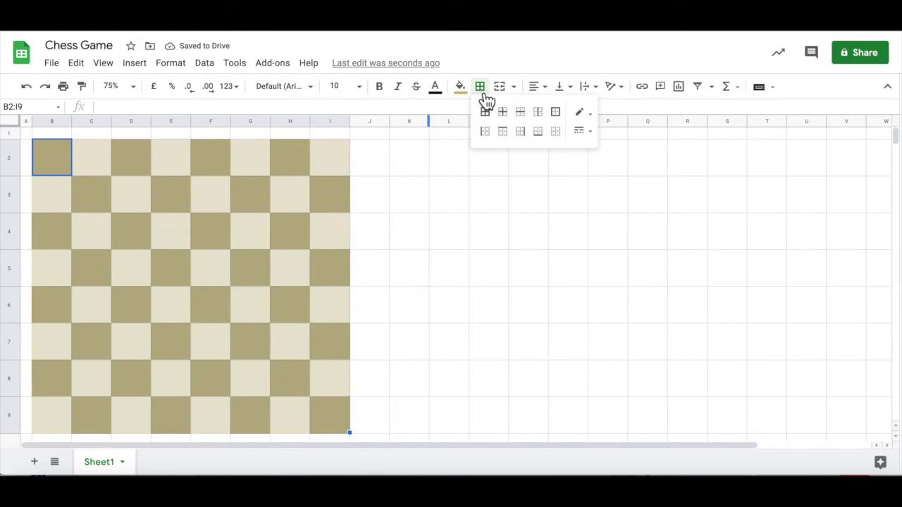
{"action": "left_click", "coordinate": [590, 114]}
Outline the board in dark olive, then give K2:N4 a light grey fill and olive outline.
{"action": "left_click", "coordinate": [639, 260]}
{"action": "left_click", "coordinate": [525, 161]}
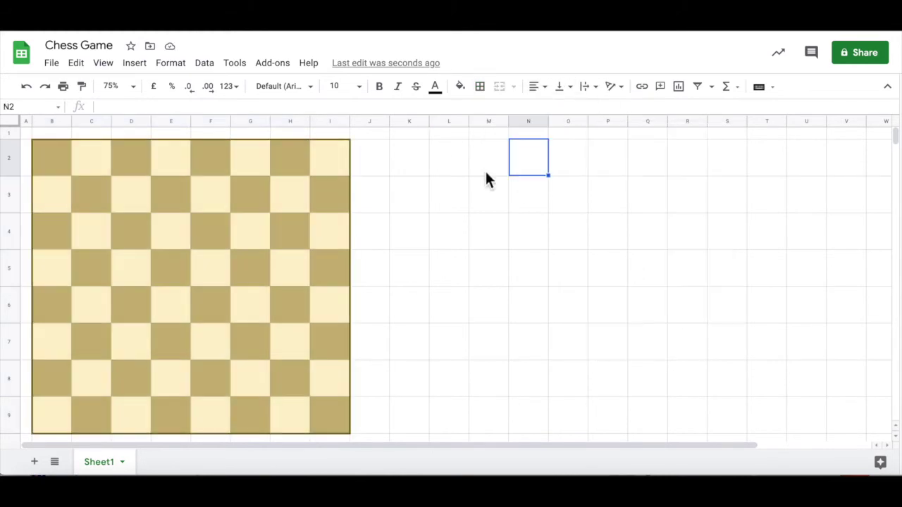
{"action": "left_click_drag", "start_coordinate": [411, 167], "coordinate": [544, 247]}
{"action": "left_click", "coordinate": [462, 87]}
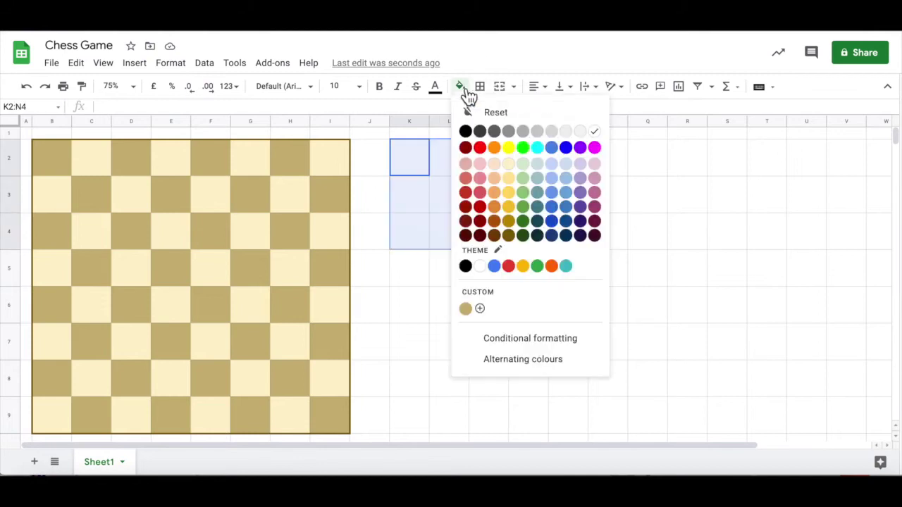
{"action": "left_click", "coordinate": [519, 232]}
{"action": "left_click", "coordinate": [459, 86]}
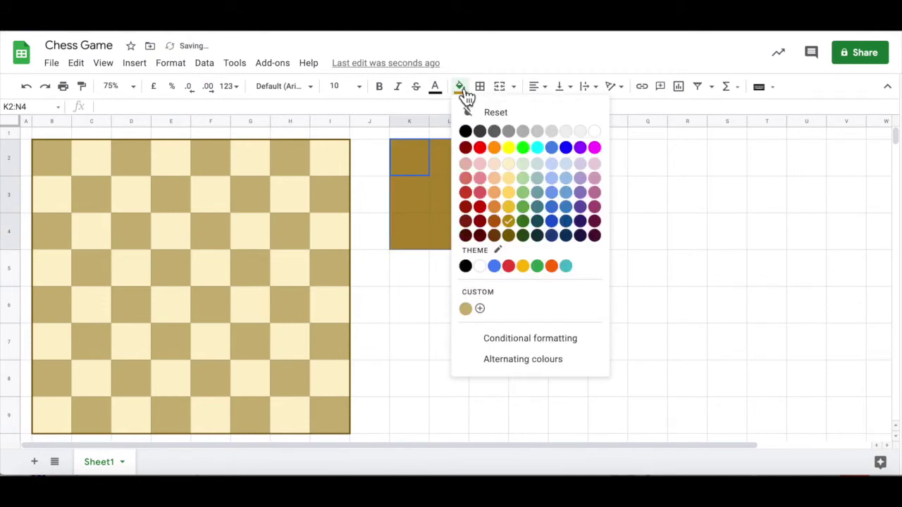
{"action": "left_click", "coordinate": [539, 133]}
{"action": "left_click", "coordinate": [480, 86]}
{"action": "left_click", "coordinate": [556, 110]}
{"action": "left_click", "coordinate": [637, 208]}
Merge K2:N4 into a single cell with Merge all.
{"action": "left_click_drag", "start_coordinate": [415, 161], "coordinate": [530, 233]}
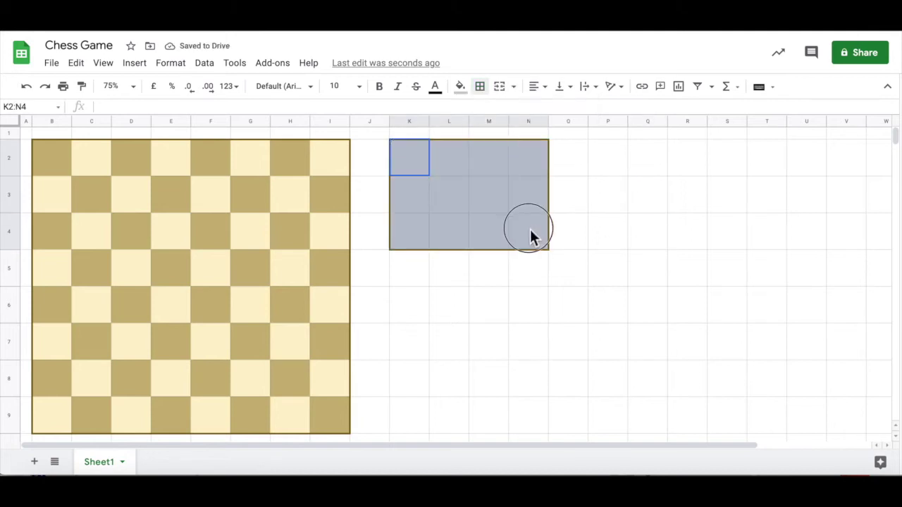
{"action": "left_click", "coordinate": [186, 68]}
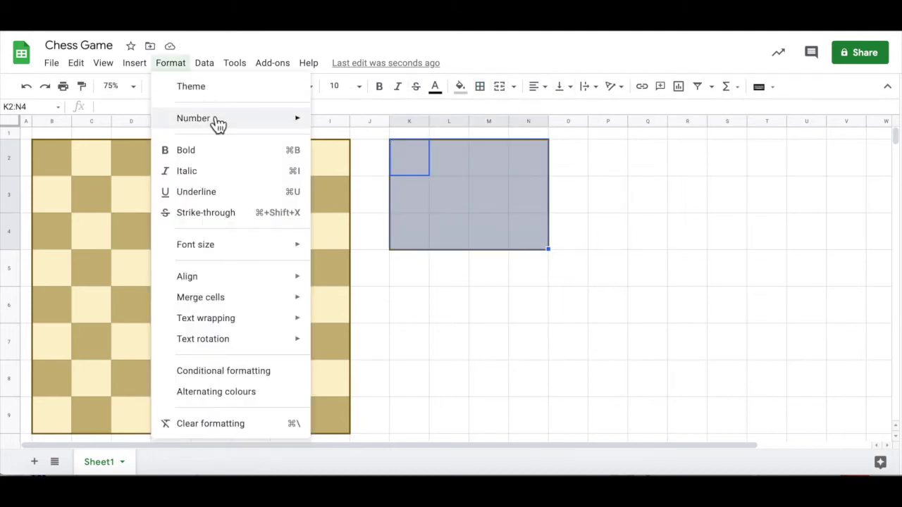
{"action": "mouse_move", "coordinate": [235, 310]}
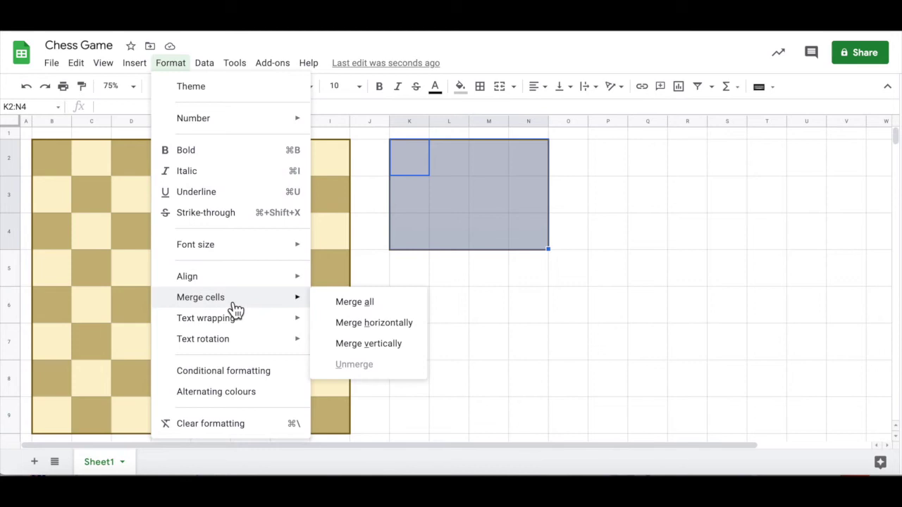
{"action": "left_click", "coordinate": [377, 305]}
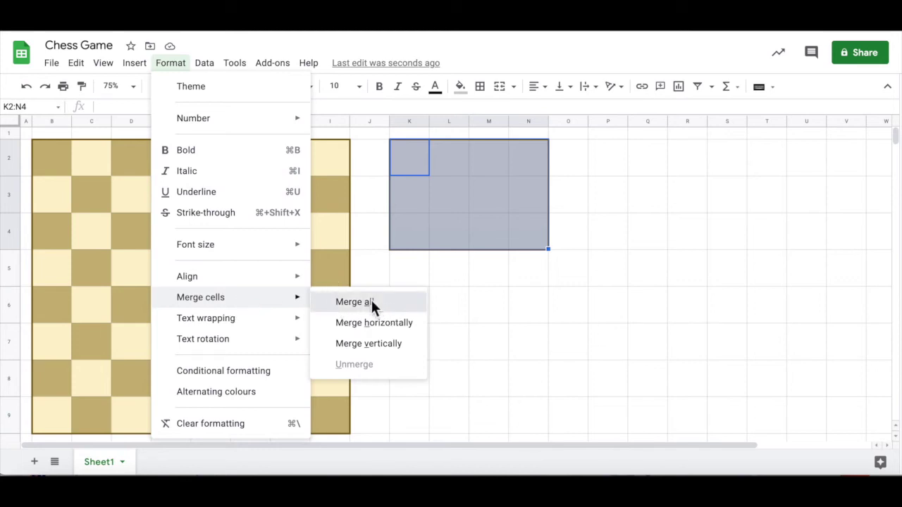
{"action": "left_click", "coordinate": [374, 303]}
{"action": "left_click", "coordinate": [409, 283]}
{"action": "left_click", "coordinate": [437, 176]}
Copy the merged grey box and paste a duplicate into K7:N9.
{"action": "key", "text": "super+c"}
{"action": "right_click", "coordinate": [459, 227]}
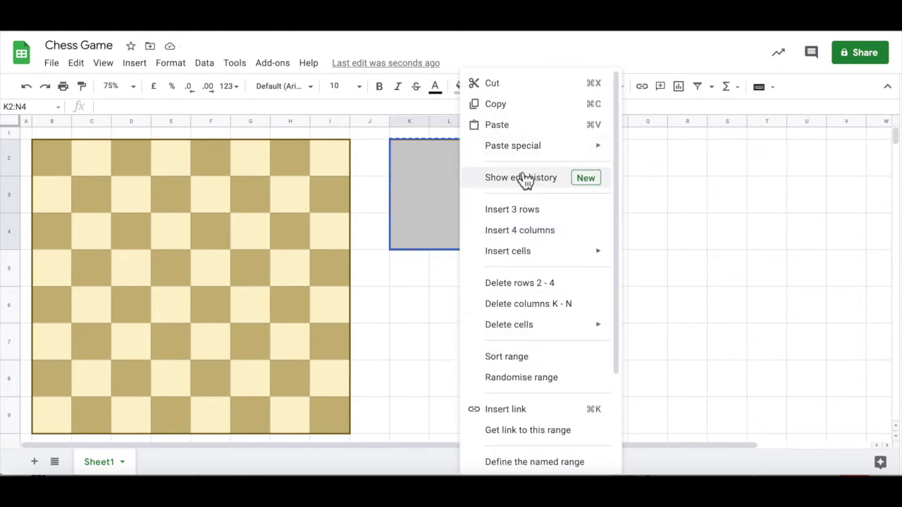
{"action": "left_click", "coordinate": [519, 109]}
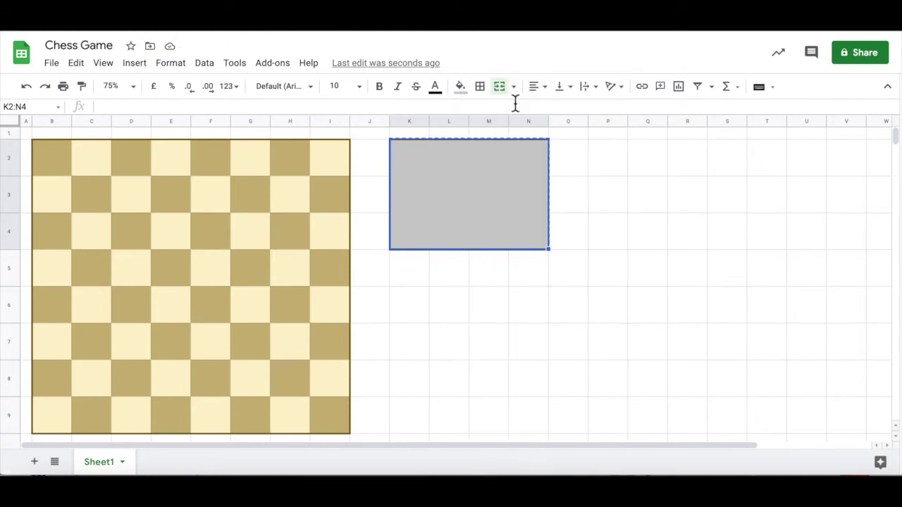
{"action": "left_click", "coordinate": [422, 346]}
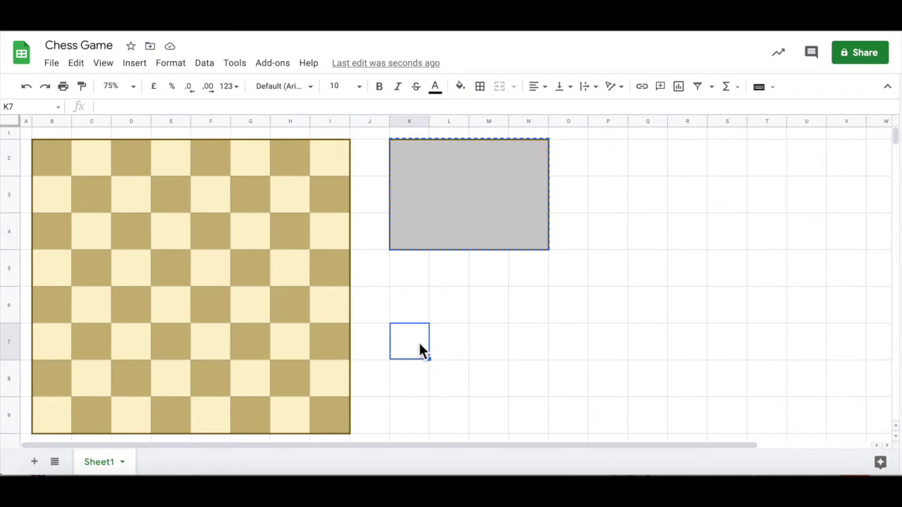
{"action": "key", "text": "ctrl+v"}
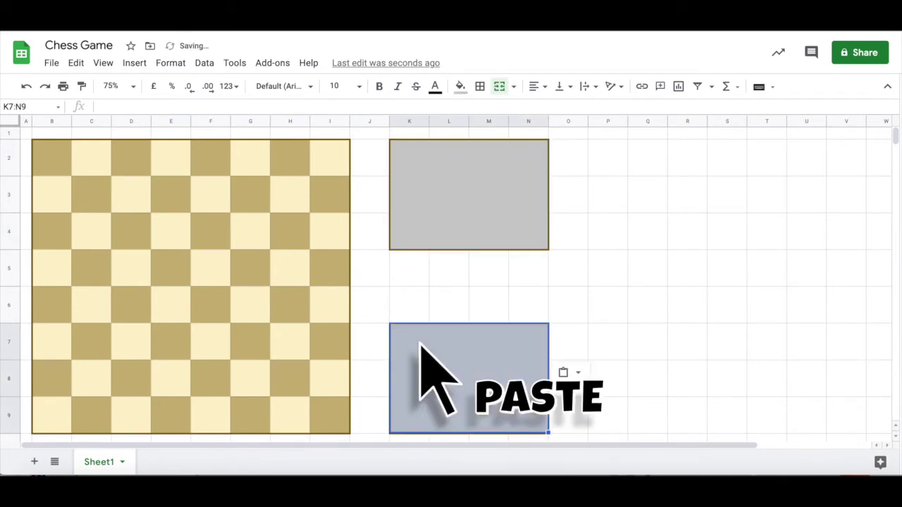
Align the K2:N4 Captured Pieces label bottom-right in dark grey text.
{"action": "left_click", "coordinate": [479, 194]}
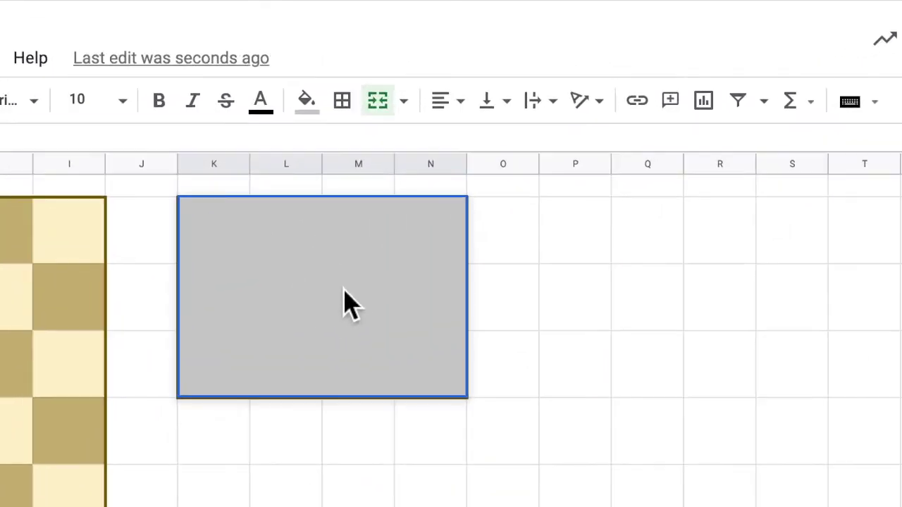
{"action": "left_click", "coordinate": [494, 102]}
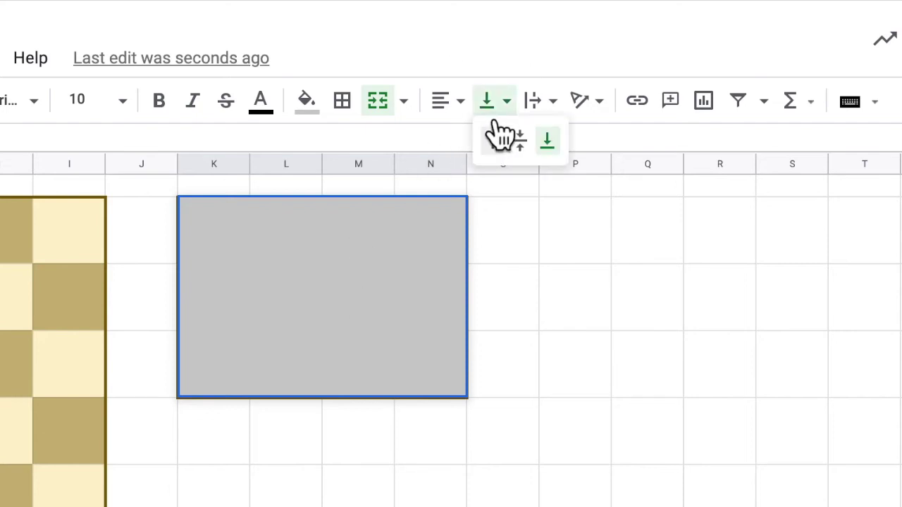
{"action": "left_click", "coordinate": [548, 146]}
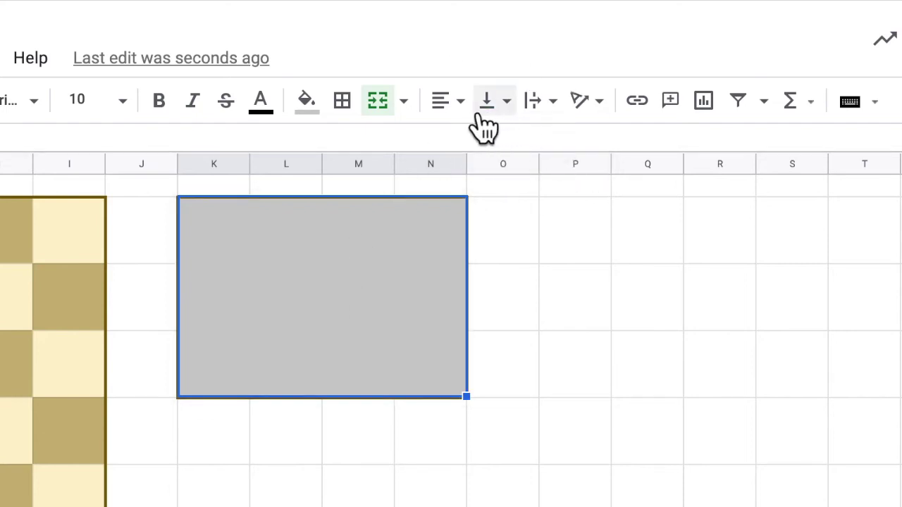
{"action": "left_click", "coordinate": [458, 104]}
{"action": "left_click", "coordinate": [502, 141]}
{"action": "type", "text": "Captured Pieces"}
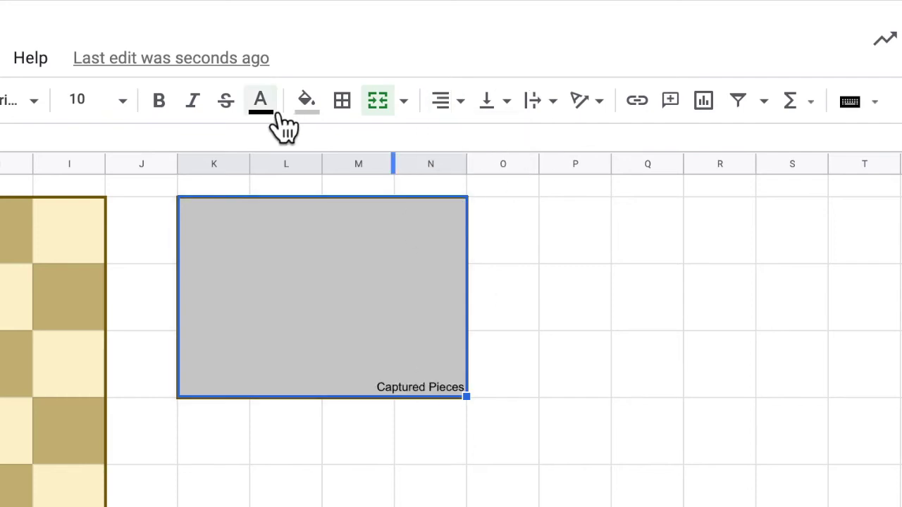
{"action": "left_click", "coordinate": [267, 109]}
{"action": "left_click", "coordinate": [325, 183]}
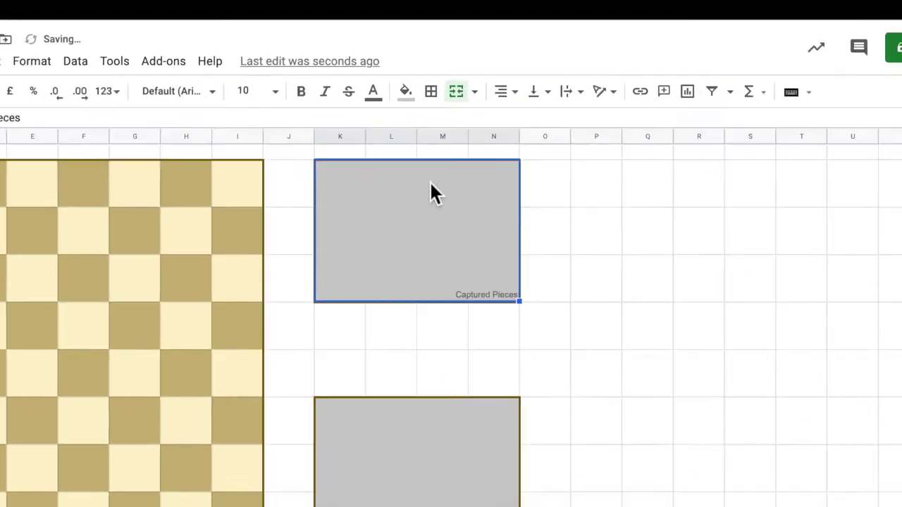
Paste the Captured Pieces label into K7:N9 and right-align it.
{"action": "left_click", "coordinate": [512, 427]}
{"action": "key", "text": "ctrl+v"}
{"action": "left_click", "coordinate": [543, 87]}
{"action": "left_click", "coordinate": [567, 109]}
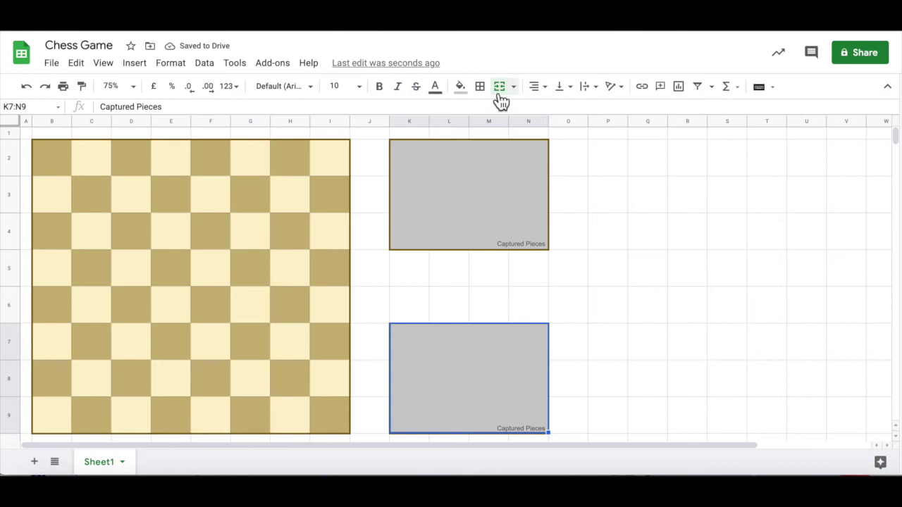
Give the lower box K7:N9 an olive outer border.
{"action": "left_click", "coordinate": [480, 86]}
{"action": "left_click", "coordinate": [581, 113]}
{"action": "left_click", "coordinate": [586, 334]}
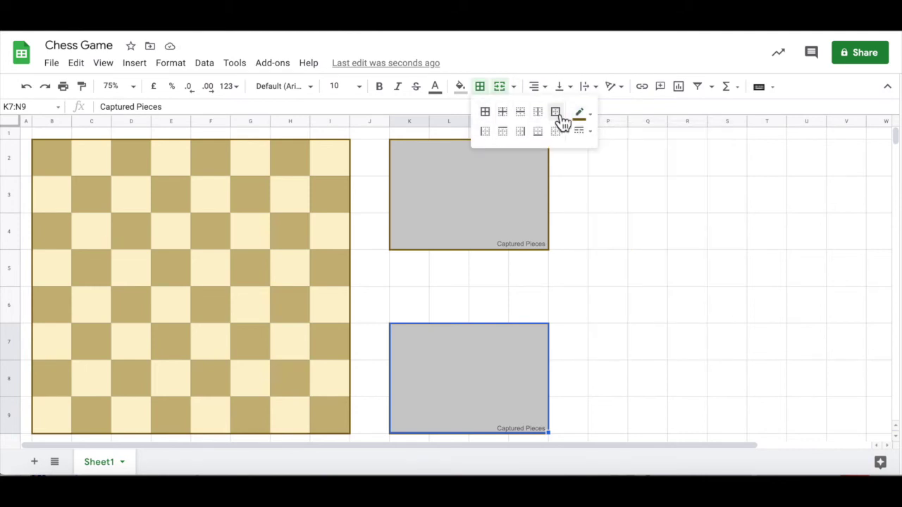
{"action": "left_click", "coordinate": [561, 116]}
{"action": "left_click", "coordinate": [603, 232]}
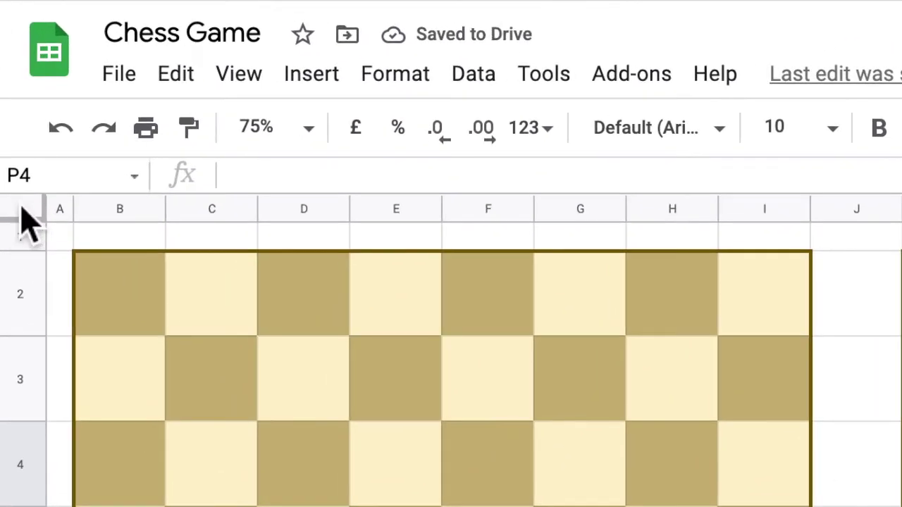
Hide the gridlines for the whole sheet.
{"action": "left_click", "coordinate": [22, 210]}
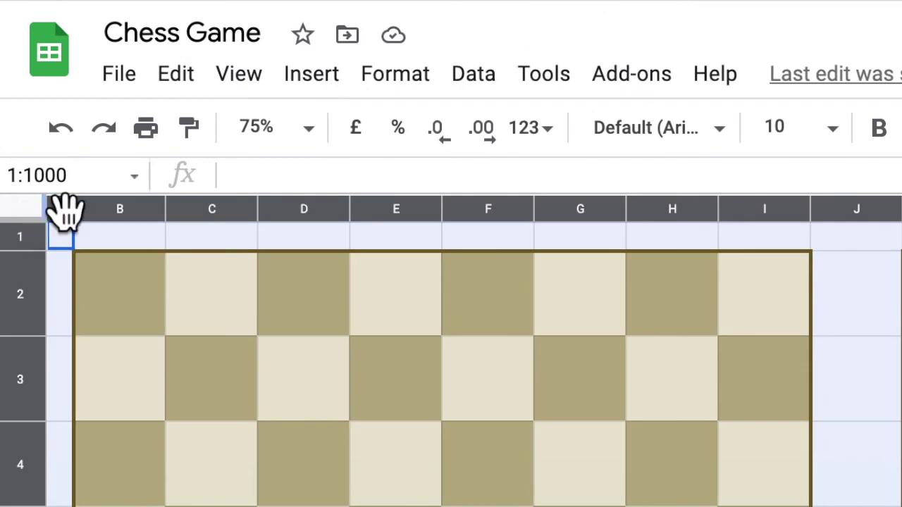
{"action": "left_click", "coordinate": [243, 81]}
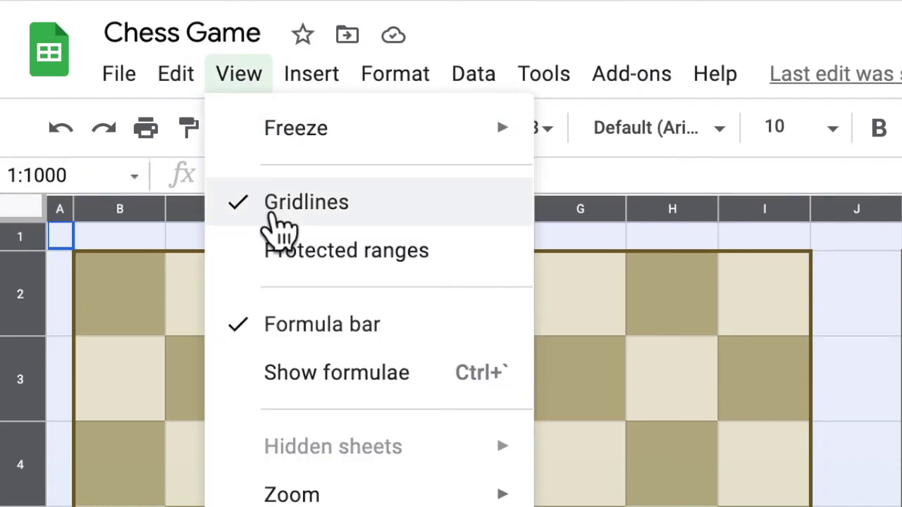
{"action": "left_click", "coordinate": [272, 211]}
{"action": "left_click", "coordinate": [627, 315]}
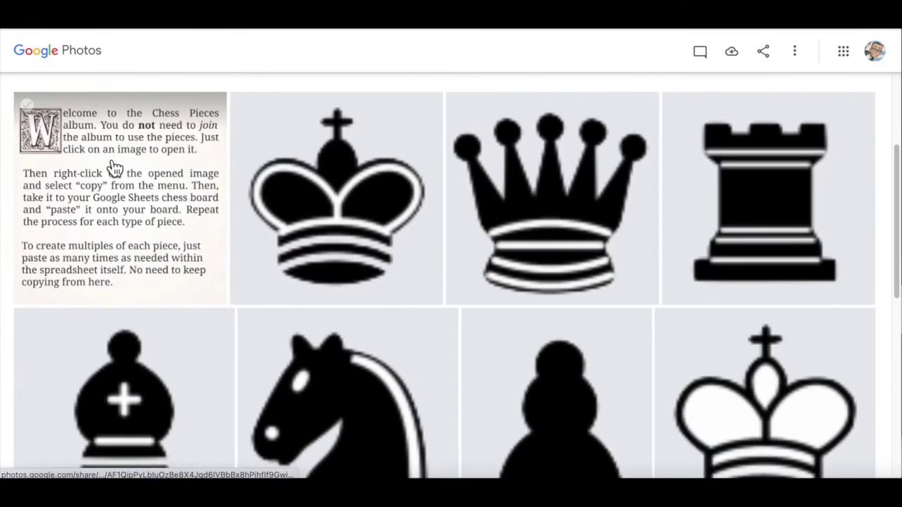
Copy the black king image from the Photos album and place it on square E2.
{"action": "left_click", "coordinate": [115, 170]}
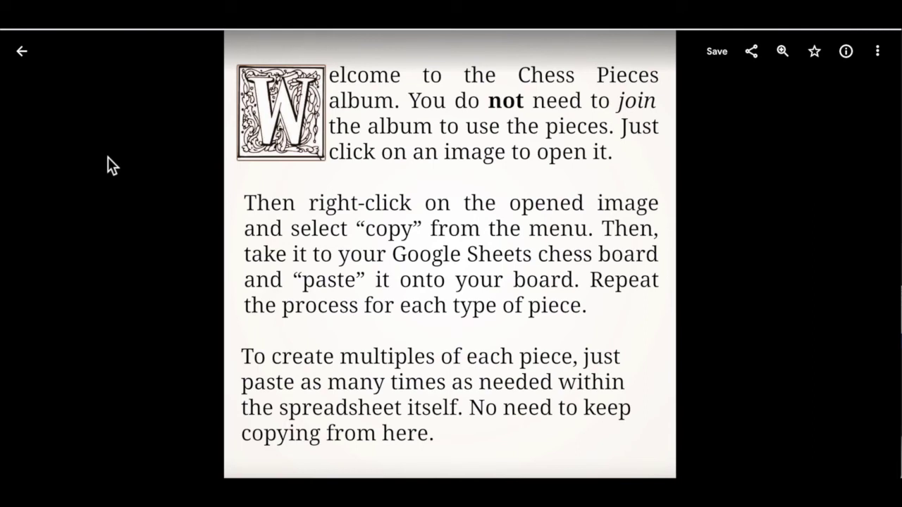
{"action": "left_click", "coordinate": [23, 52]}
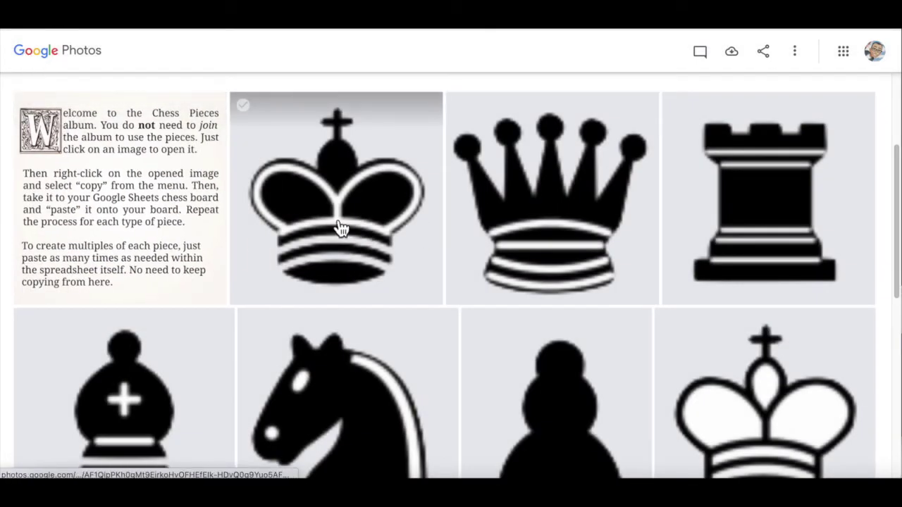
{"action": "left_click", "coordinate": [340, 229]}
{"action": "right_click", "coordinate": [449, 260]}
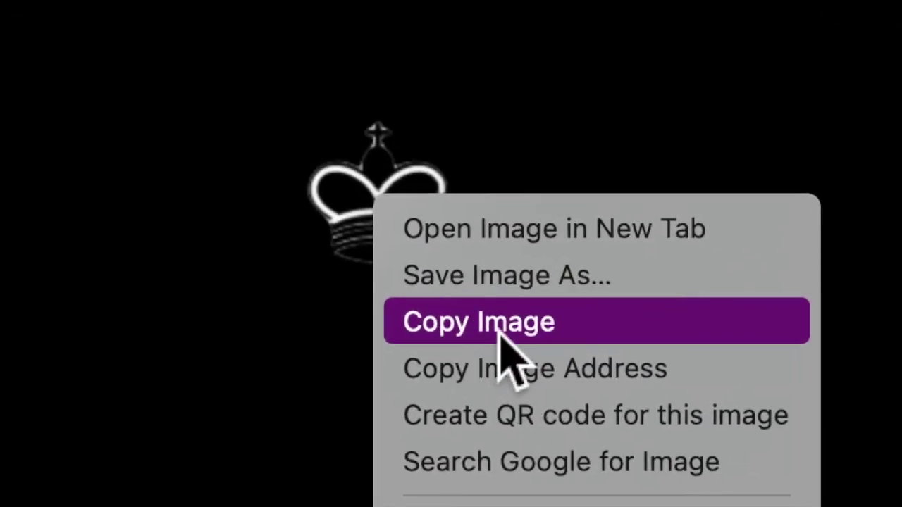
{"action": "left_click", "coordinate": [502, 345]}
{"action": "left_click", "coordinate": [21, 51]}
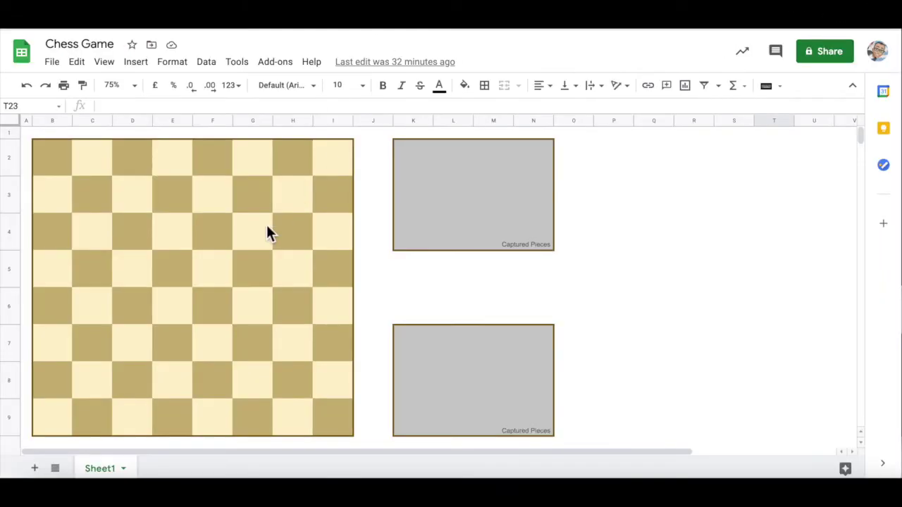
{"action": "right_click", "coordinate": [267, 227]}
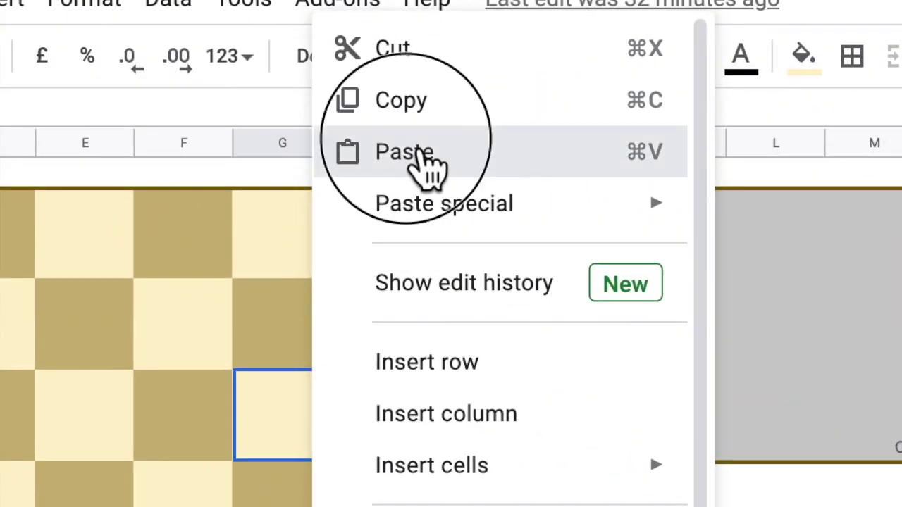
{"action": "left_click", "coordinate": [427, 166]}
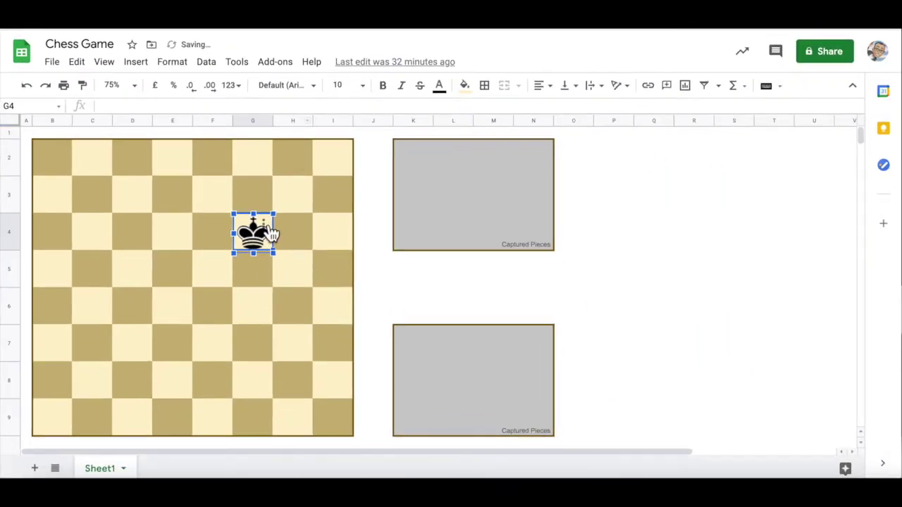
{"action": "mouse_move", "coordinate": [268, 234]}
{"action": "left_mouse_down"}
{"action": "mouse_move", "coordinate": [215, 220]}
{"action": "mouse_move", "coordinate": [171, 150]}
{"action": "left_mouse_up"}
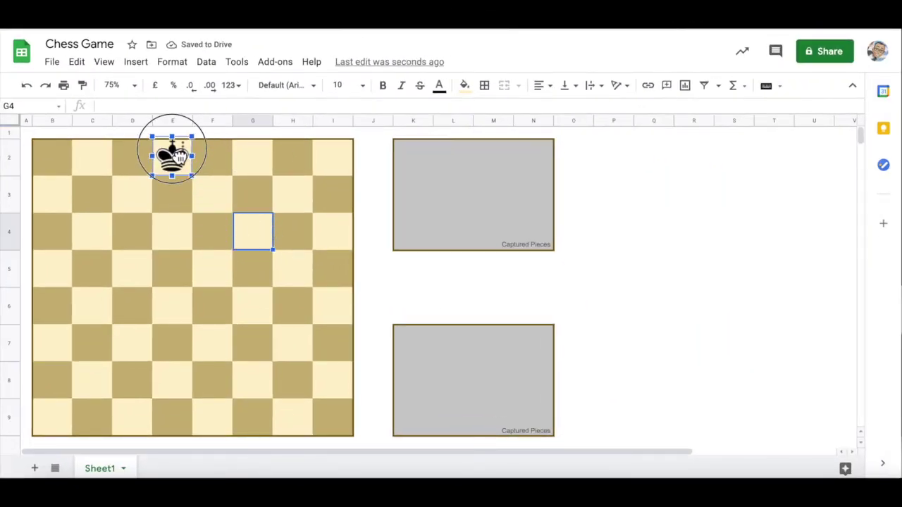
{"action": "left_click", "coordinate": [204, 163]}
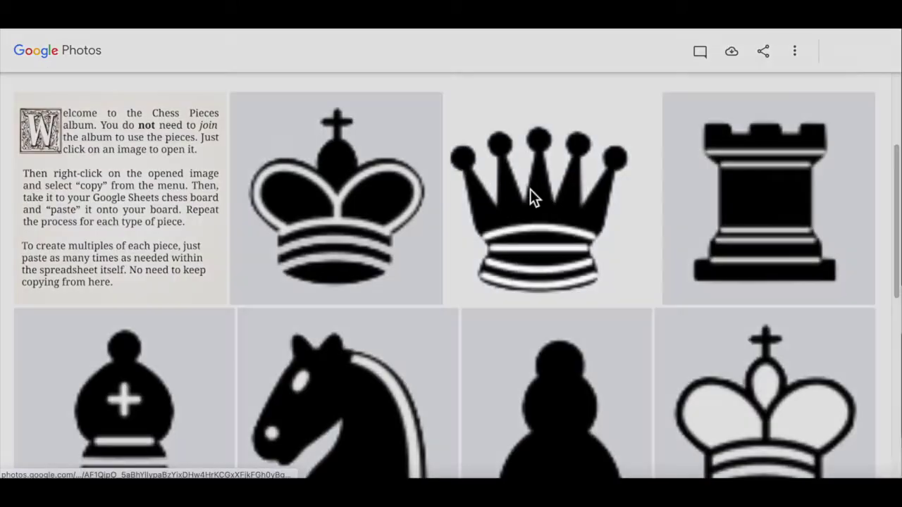
Copy the black queen image from the album, ready to paste into F2.
{"action": "left_click", "coordinate": [530, 189]}
{"action": "right_click", "coordinate": [452, 256]}
{"action": "left_click", "coordinate": [482, 292]}
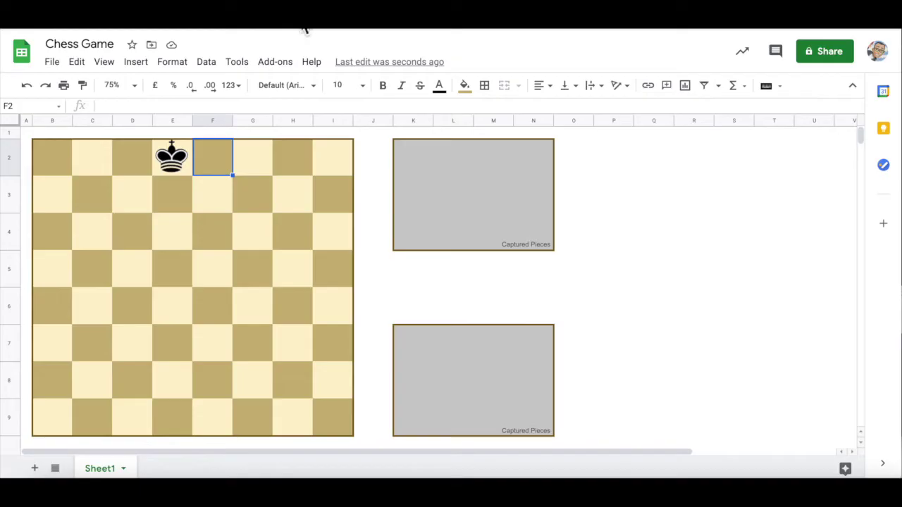
{"action": "right_click", "coordinate": [211, 165]}
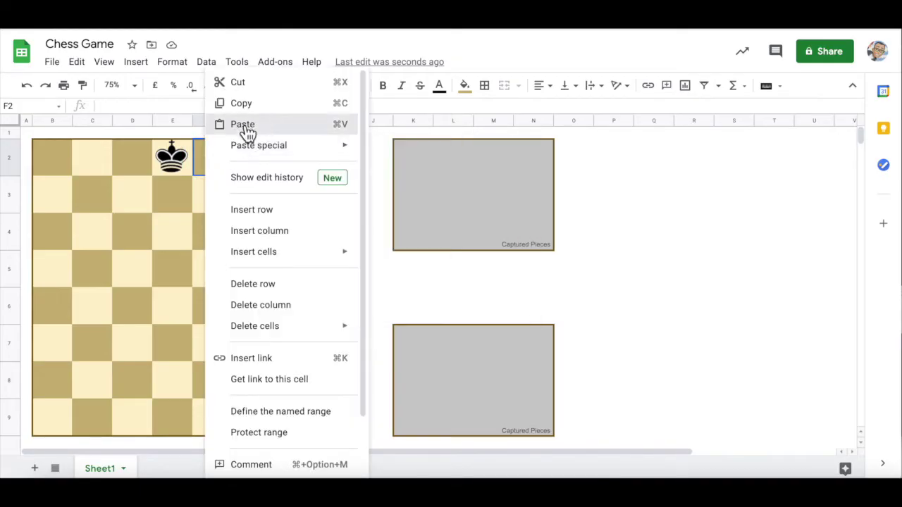
Paste the black queen onto square F2.
{"action": "left_click", "coordinate": [249, 128]}
{"action": "left_click", "coordinate": [263, 157]}
{"action": "left_click", "coordinate": [247, 258]}
{"action": "left_click", "coordinate": [213, 159]}
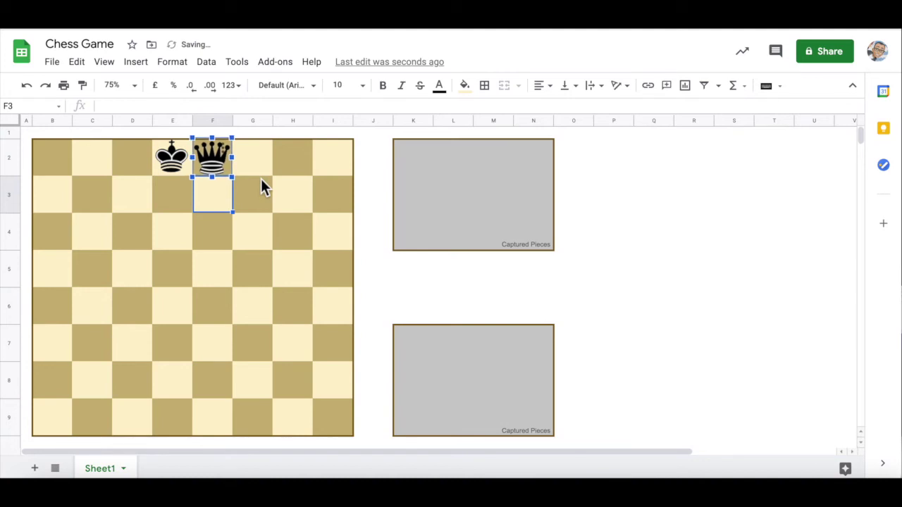
{"action": "left_click", "coordinate": [290, 208]}
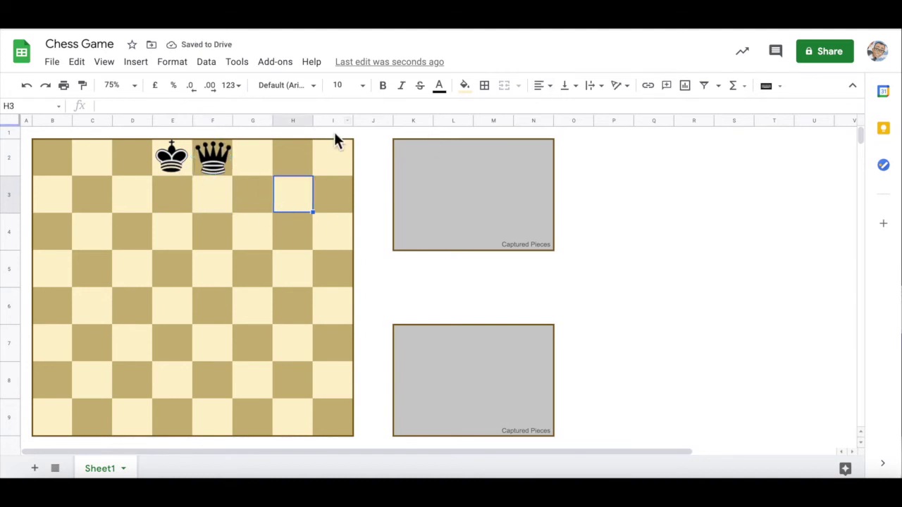
{"action": "key", "text": "Up"}
{"action": "key", "text": "Left"}
Copy the black rook image and paste rooks into I2 and B2.
{"action": "left_click", "coordinate": [22, 52]}
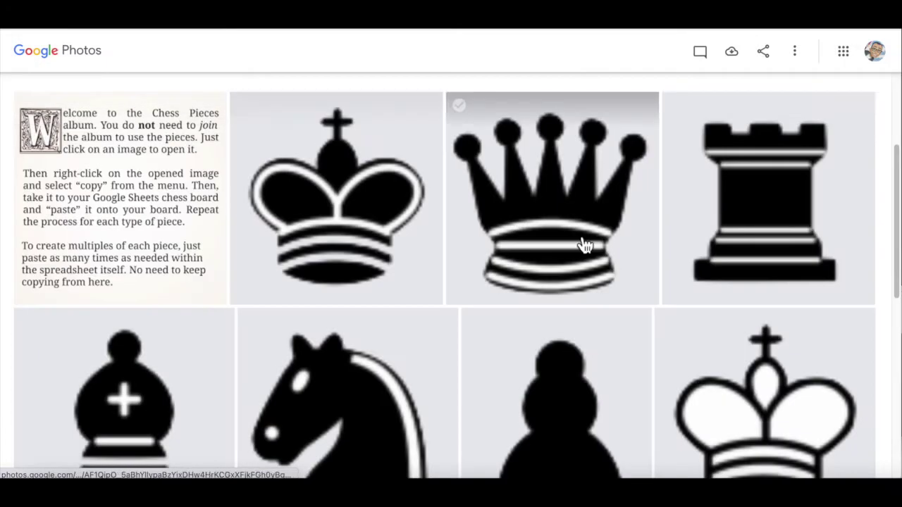
{"action": "left_click", "coordinate": [761, 233]}
{"action": "right_click", "coordinate": [433, 259]}
{"action": "left_click", "coordinate": [476, 293]}
{"action": "left_click", "coordinate": [22, 54]}
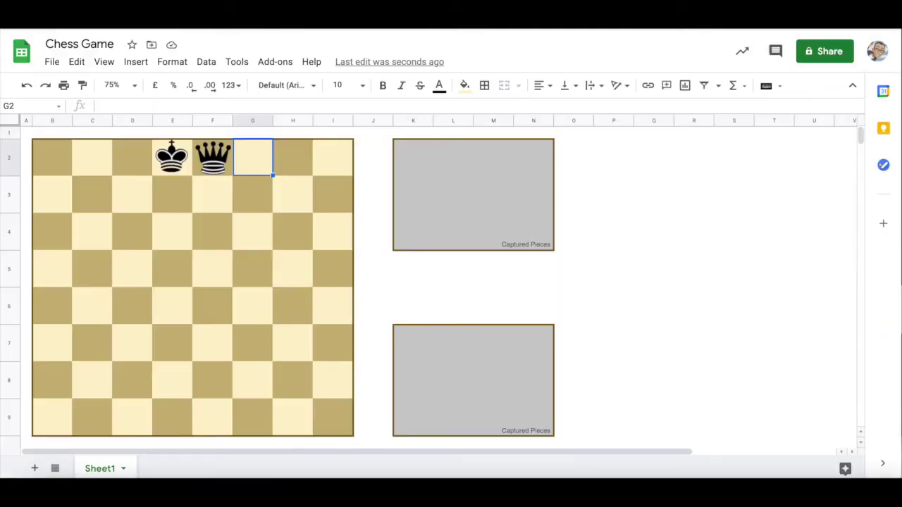
{"action": "left_click", "coordinate": [329, 158]}
{"action": "right_click", "coordinate": [328, 158]}
{"action": "left_click", "coordinate": [369, 124]}
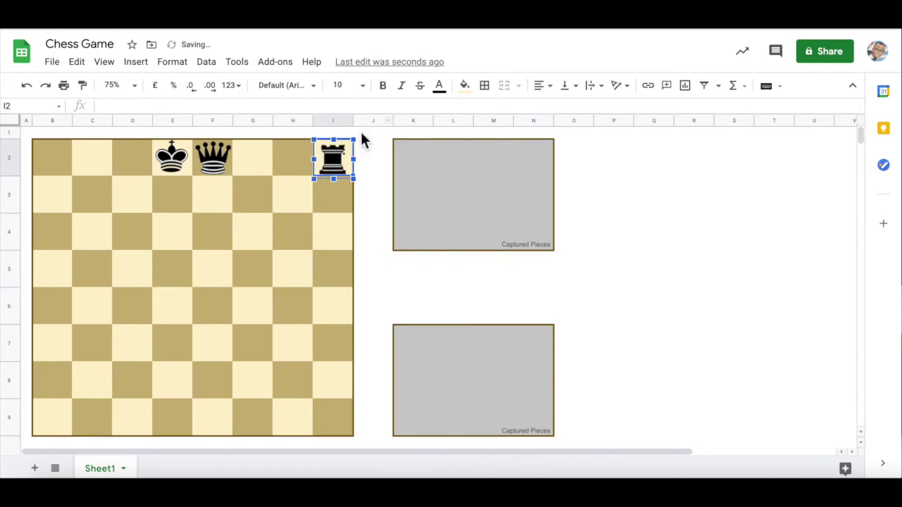
{"action": "left_click", "coordinate": [50, 155]}
{"action": "right_click", "coordinate": [50, 155]}
{"action": "left_click", "coordinate": [75, 125]}
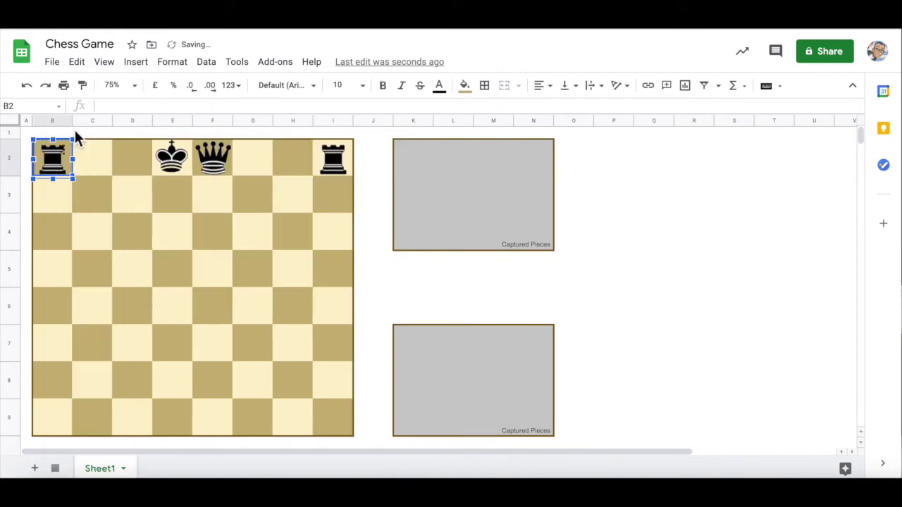
{"action": "left_click", "coordinate": [112, 233]}
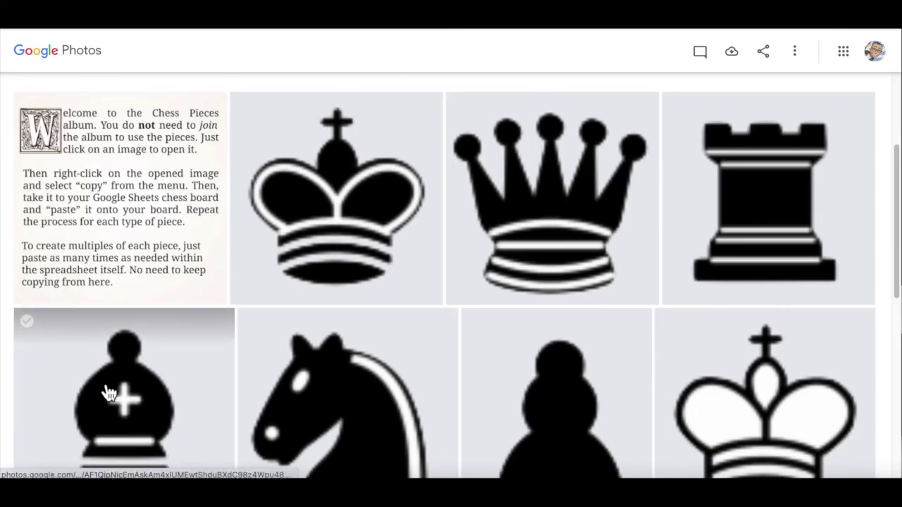
Copy the black bishop image and paste bishops into D2 and G2.
{"action": "left_click", "coordinate": [109, 391]}
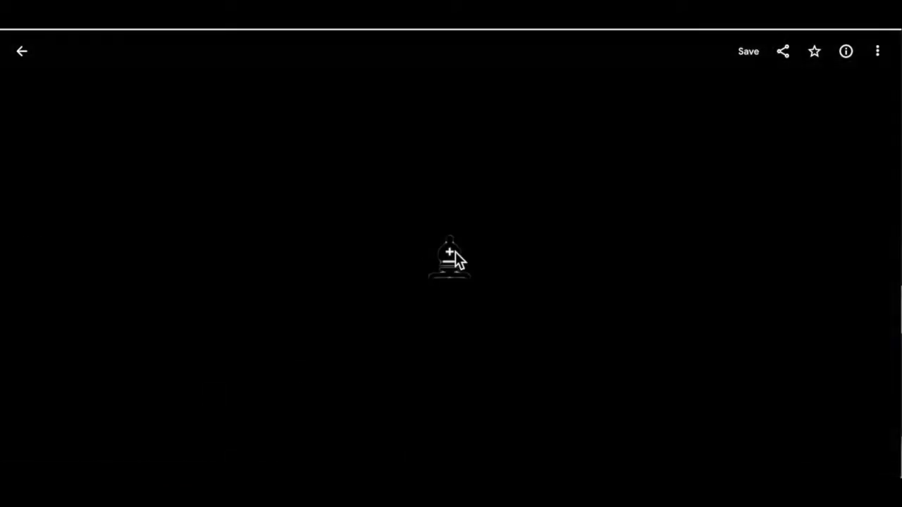
{"action": "right_click", "coordinate": [456, 252]}
{"action": "left_click", "coordinate": [481, 289]}
{"action": "left_click", "coordinate": [138, 158]}
{"action": "right_click", "coordinate": [138, 158]}
{"action": "left_click", "coordinate": [175, 124]}
{"action": "right_click", "coordinate": [251, 159]}
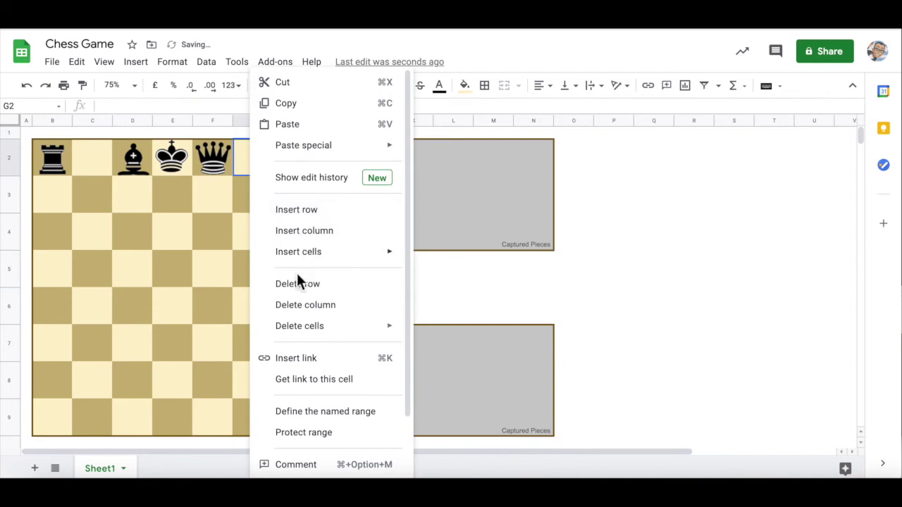
{"action": "left_click", "coordinate": [278, 124]}
Copy the black knight image and paste knights into H2 and C2.
{"action": "scroll", "coordinate": [322, 332], "scroll_direction": "down", "scroll_amount": 2}
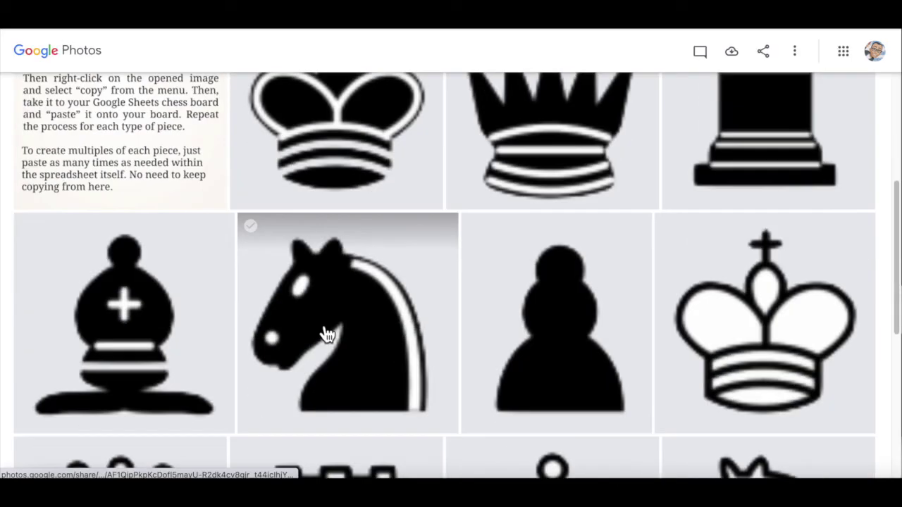
{"action": "left_click", "coordinate": [322, 332]}
{"action": "right_click", "coordinate": [447, 255]}
{"action": "left_click", "coordinate": [469, 294]}
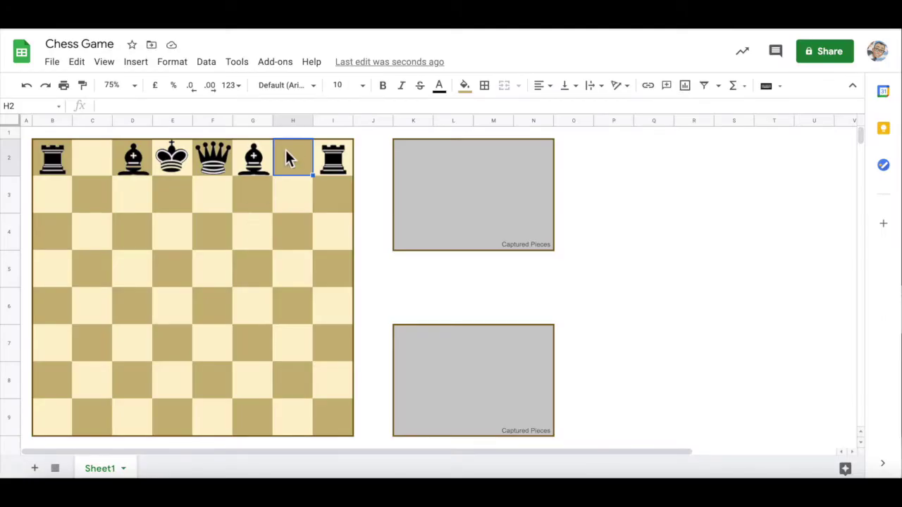
{"action": "key", "text": "ctrl+v"}
{"action": "right_click", "coordinate": [90, 148]}
{"action": "left_click", "coordinate": [126, 123]}
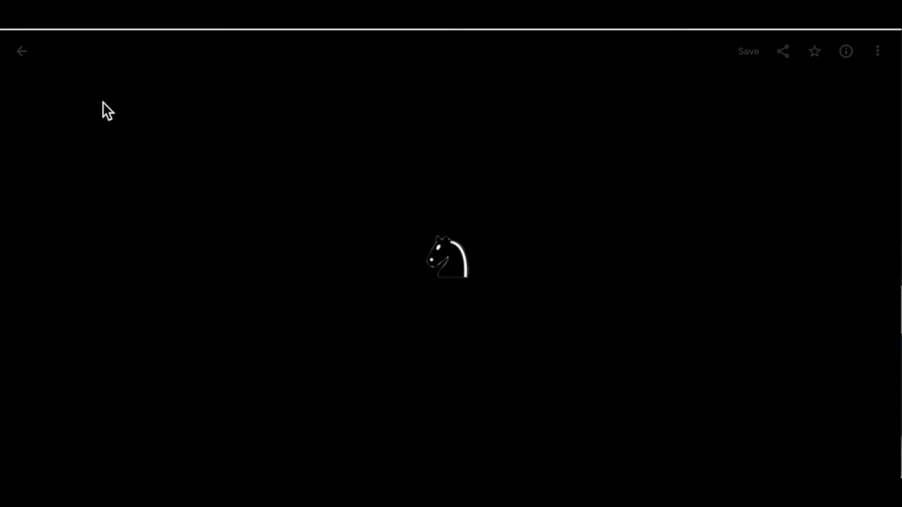
Copy the black pawn image and paste pawns across row 3 from B3 to I3.
{"action": "left_click", "coordinate": [21, 51]}
{"action": "left_click", "coordinate": [580, 316]}
{"action": "right_click", "coordinate": [439, 259]}
{"action": "left_click", "coordinate": [469, 294]}
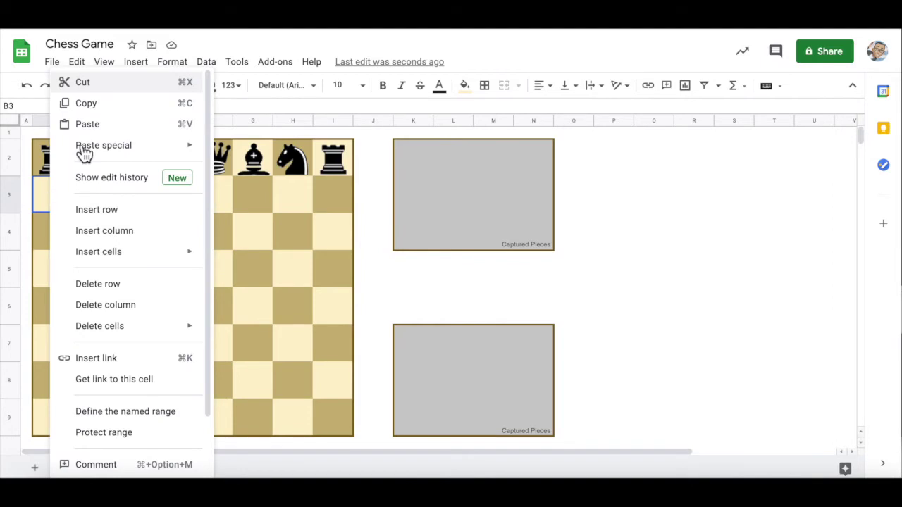
{"action": "left_click", "coordinate": [89, 123]}
{"action": "left_click", "coordinate": [91, 197]}
{"action": "right_click", "coordinate": [91, 196]}
{"action": "left_click", "coordinate": [134, 124]}
{"action": "right_click", "coordinate": [140, 196]}
{"action": "left_click", "coordinate": [171, 123]}
{"action": "right_click", "coordinate": [181, 206]}
{"action": "left_click", "coordinate": [211, 123]}
{"action": "right_click", "coordinate": [219, 190]}
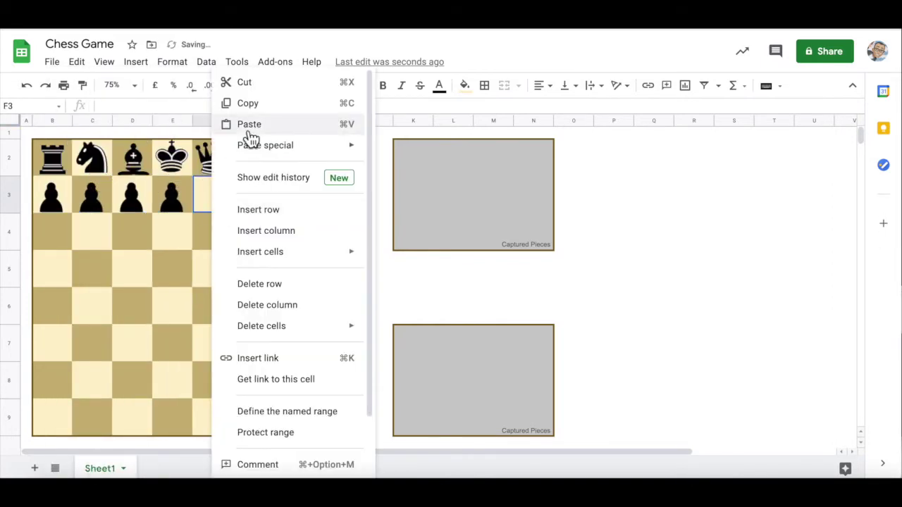
{"action": "left_click", "coordinate": [247, 124]}
{"action": "right_click", "coordinate": [260, 208]}
{"action": "left_click", "coordinate": [285, 124]}
{"action": "right_click", "coordinate": [286, 198]}
{"action": "left_click", "coordinate": [323, 124]}
{"action": "right_click", "coordinate": [338, 197]}
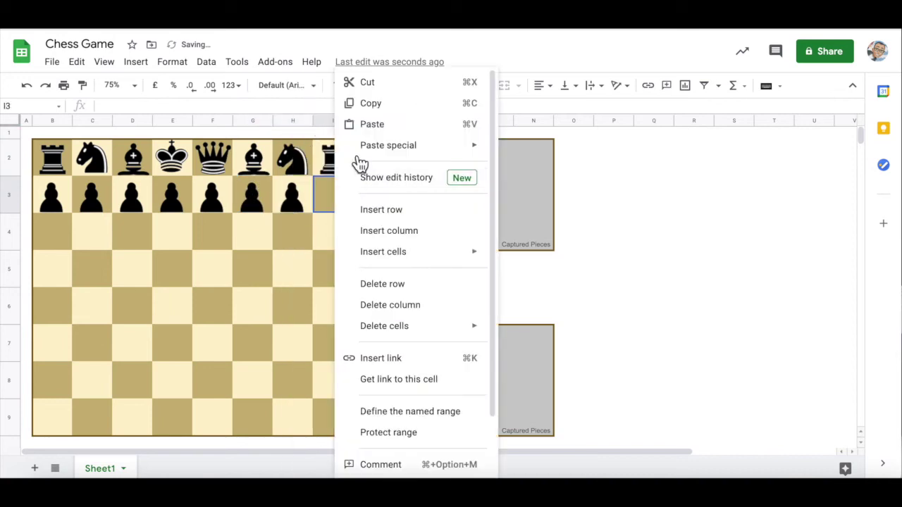
{"action": "left_click", "coordinate": [367, 124]}
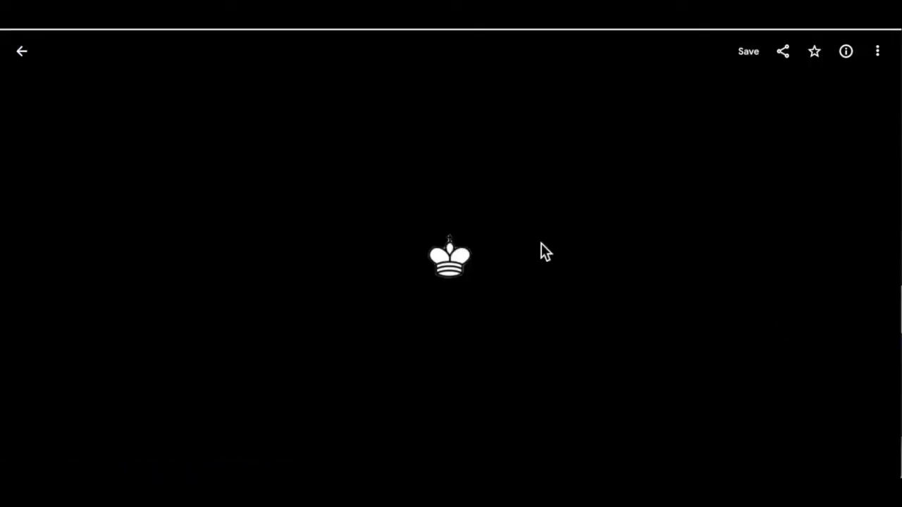
Copy the white king image for placement on row 9.
{"action": "right_click", "coordinate": [451, 254]}
{"action": "left_click", "coordinate": [486, 304]}
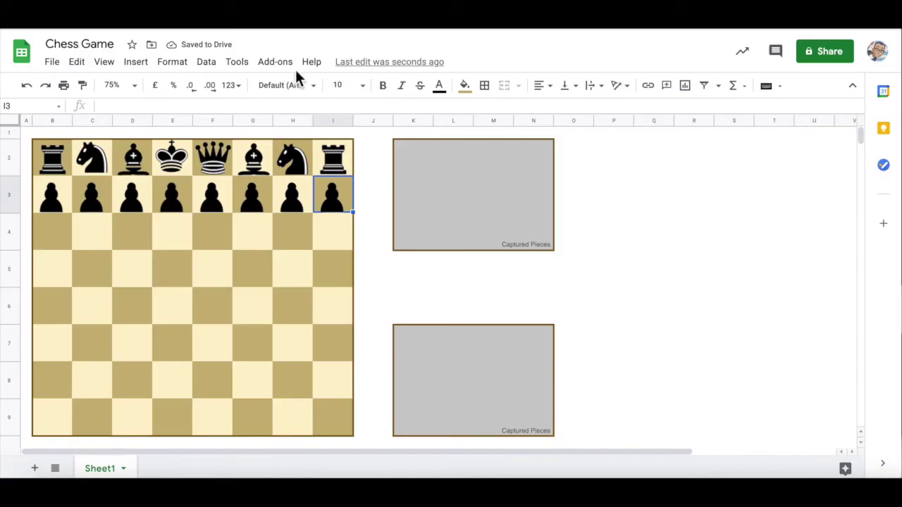
{"action": "right_click", "coordinate": [214, 425]}
Place the white king in E9 and paste the white queen into F9.
{"action": "left_click", "coordinate": [276, 126]}
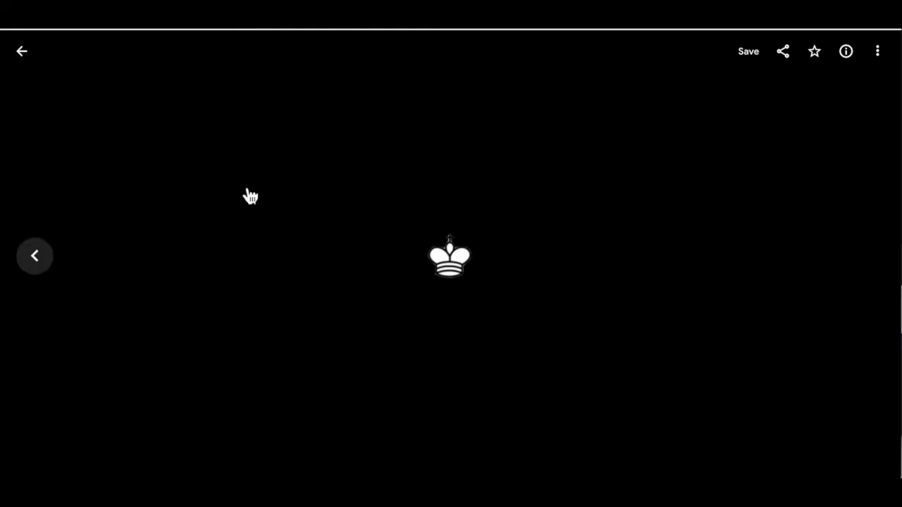
{"action": "key", "text": "Left"}
{"action": "right_click", "coordinate": [459, 246]}
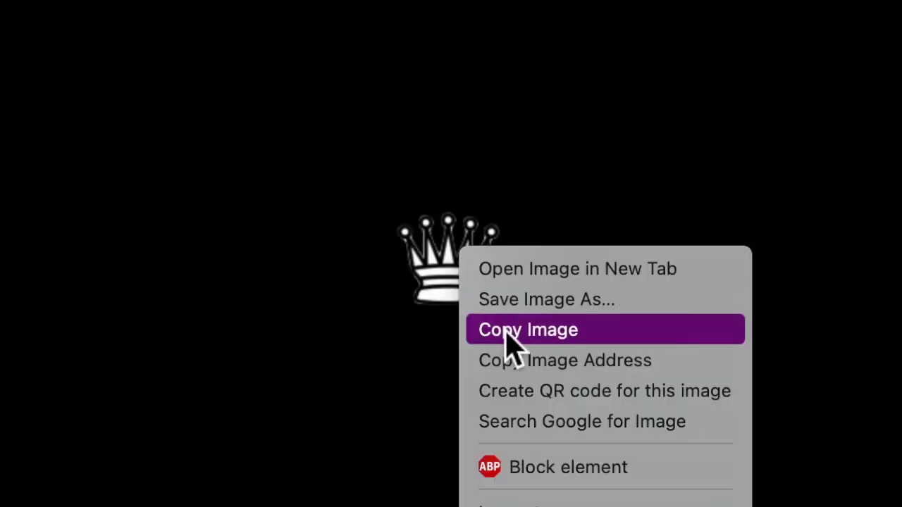
{"action": "left_click", "coordinate": [503, 332]}
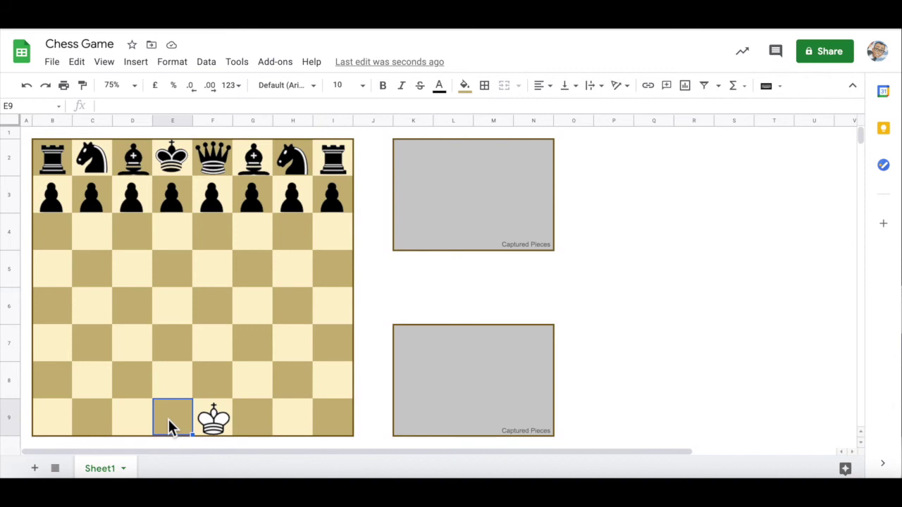
{"action": "mouse_move", "coordinate": [213, 419]}
{"action": "left_mouse_down"}
{"action": "mouse_move", "coordinate": [172, 419]}
{"action": "mouse_move", "coordinate": [213, 417]}
{"action": "left_mouse_up"}
{"action": "left_click", "coordinate": [211, 420]}
{"action": "key", "text": "ctrl+v"}
{"action": "left_click", "coordinate": [293, 381]}
{"action": "left_click", "coordinate": [268, 394]}
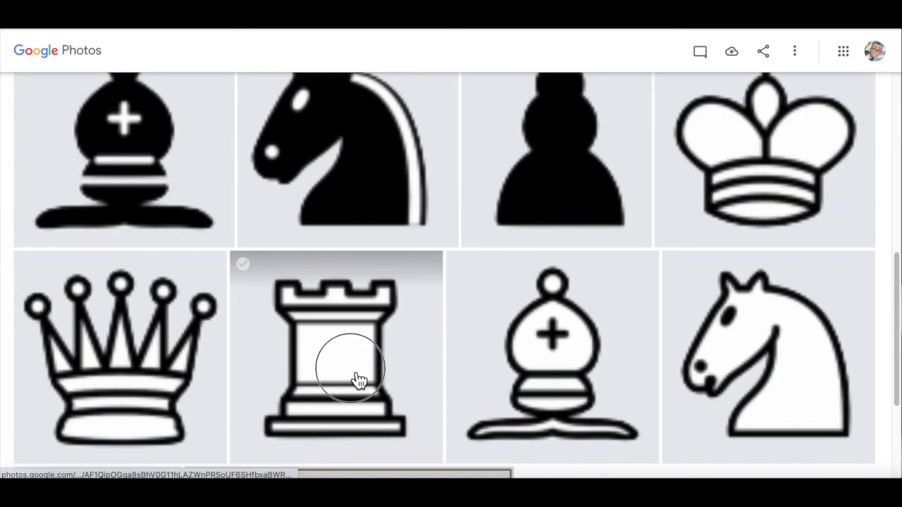
Copy the white rook image and paste rooks into I9 and B9.
{"action": "left_click", "coordinate": [352, 379]}
{"action": "right_click", "coordinate": [471, 252]}
{"action": "left_click", "coordinate": [534, 313]}
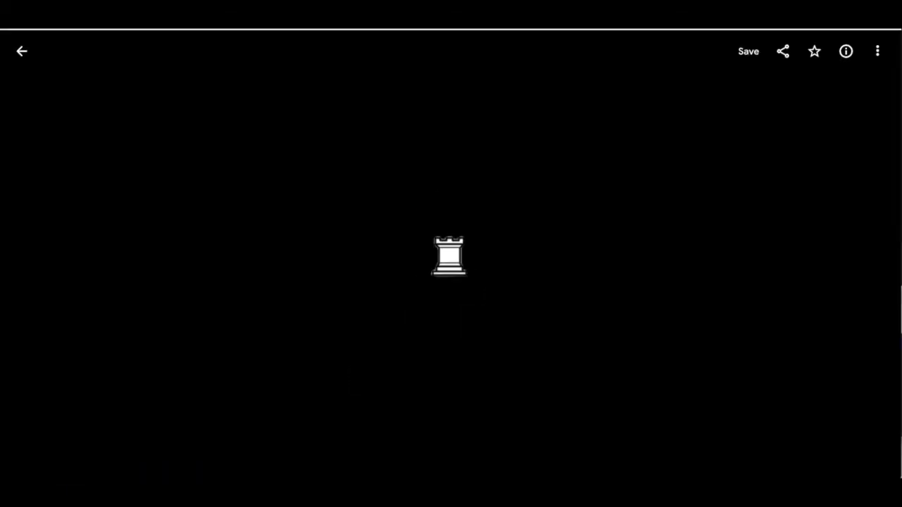
{"action": "right_click", "coordinate": [343, 426]}
{"action": "left_click", "coordinate": [372, 124]}
{"action": "right_click", "coordinate": [61, 425]}
{"action": "left_click", "coordinate": [115, 135]}
Paste a white bishop into D9 and white knights into H9 and the other knight square.
{"action": "left_click", "coordinate": [132, 419]}
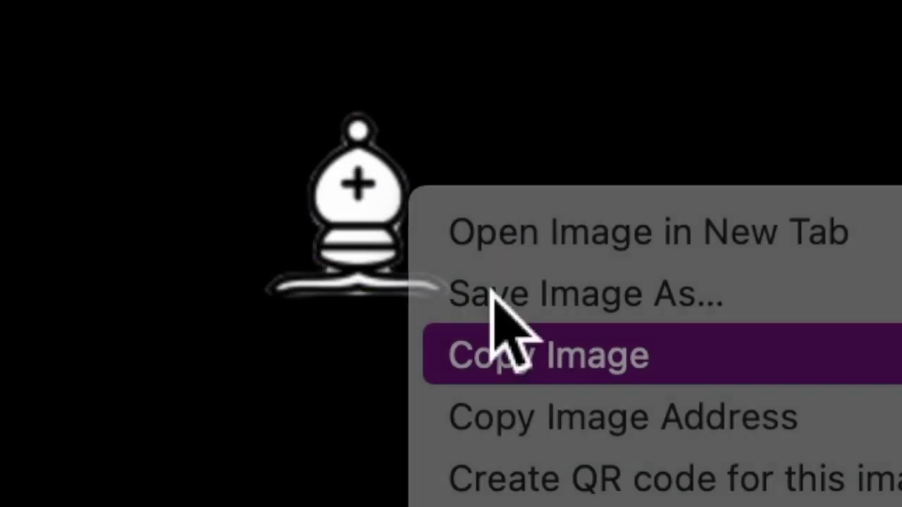
{"action": "left_click", "coordinate": [515, 381]}
{"action": "right_click", "coordinate": [132, 423]}
{"action": "left_click", "coordinate": [188, 124]}
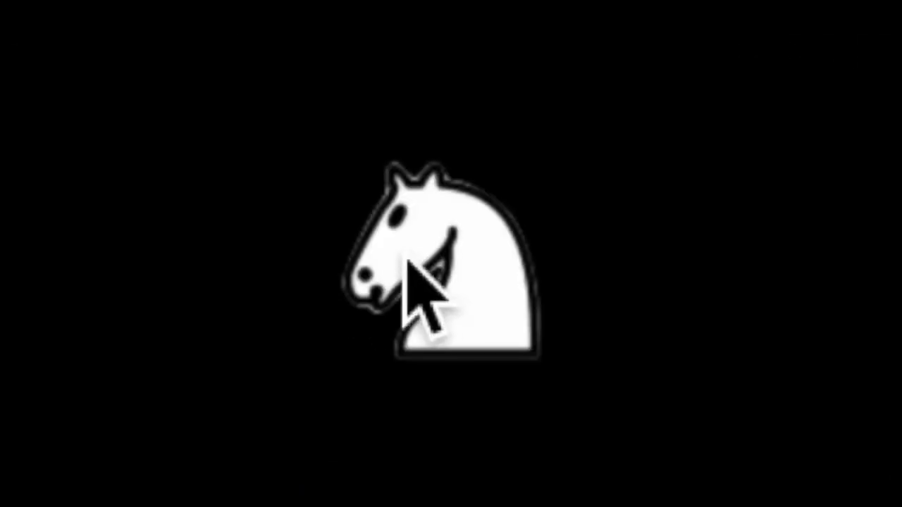
{"action": "right_click", "coordinate": [423, 292]}
{"action": "left_click", "coordinate": [539, 444]}
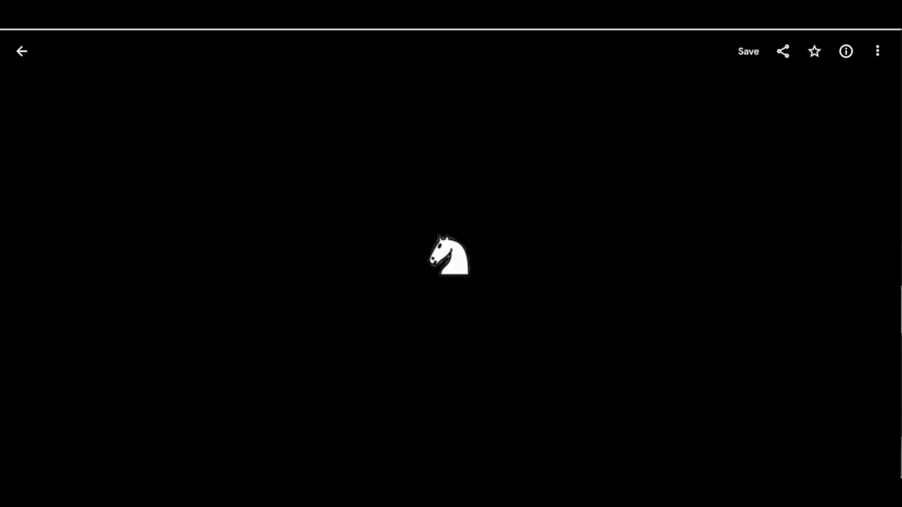
{"action": "right_click", "coordinate": [291, 420]}
{"action": "left_click", "coordinate": [324, 124]}
{"action": "right_click", "coordinate": [84, 427]}
{"action": "left_click", "coordinate": [151, 125]}
Select B8 and copy the white pawn image from Google Photos.
{"action": "left_click", "coordinate": [56, 380]}
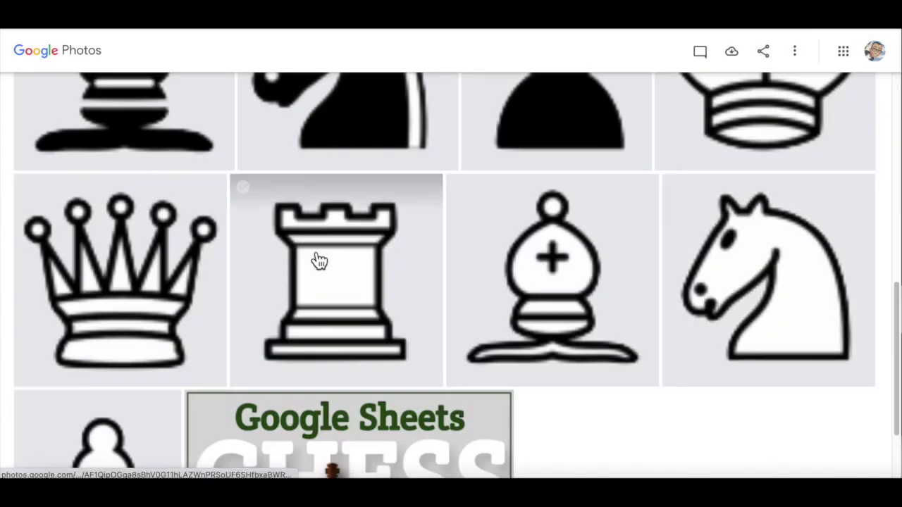
{"action": "scroll", "coordinate": [320, 261], "scroll_direction": "down", "scroll_amount": 3}
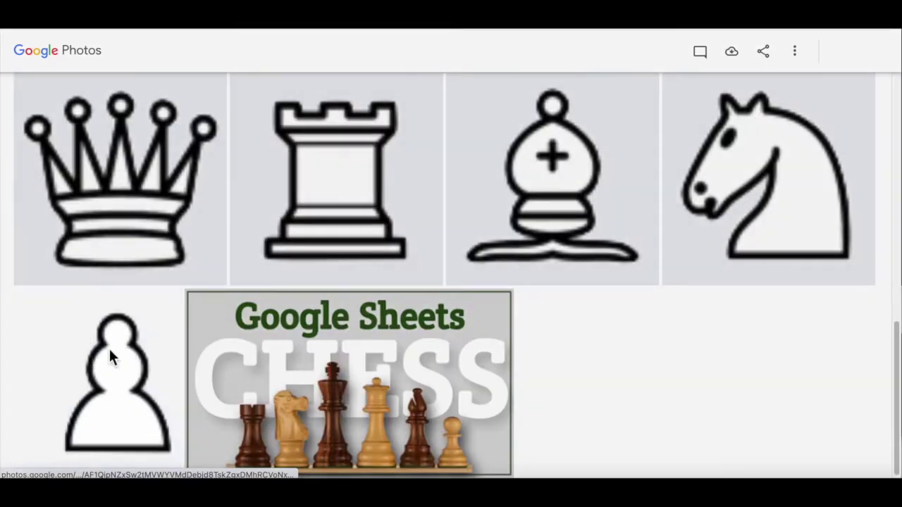
{"action": "left_click", "coordinate": [109, 347]}
{"action": "right_click", "coordinate": [427, 188]}
{"action": "left_click", "coordinate": [495, 284]}
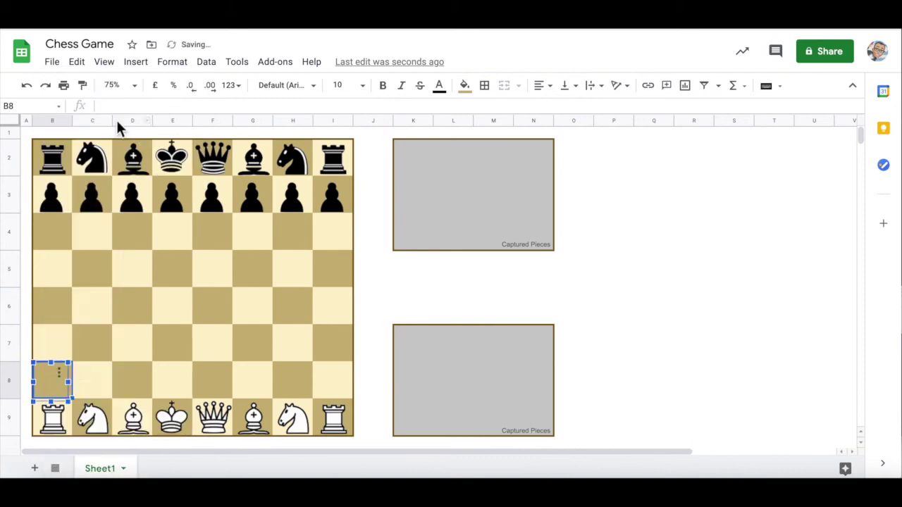
Paste the white pawn into B8, then drag pawn copies into C8 through I8, aligned along row 8.
{"action": "right_click", "coordinate": [118, 128]}
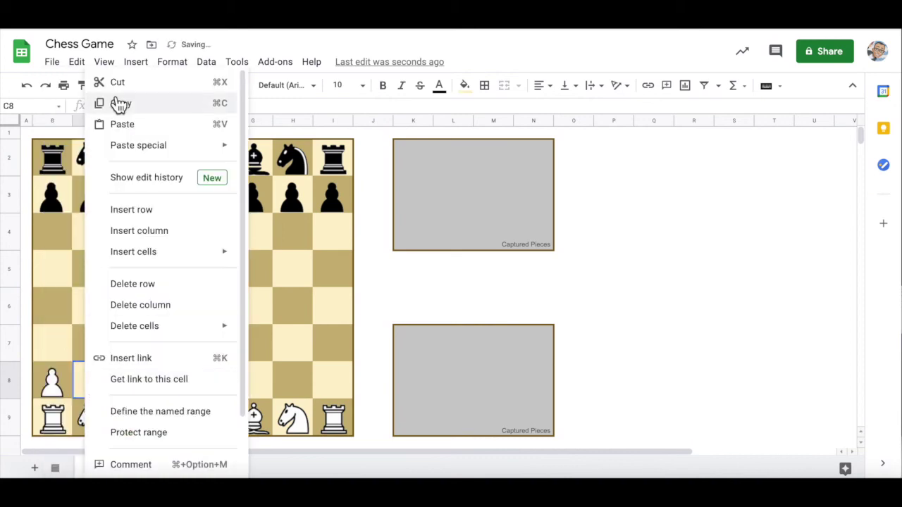
{"action": "left_click", "coordinate": [117, 123]}
{"action": "mouse_move", "coordinate": [93, 374]}
{"action": "left_mouse_down"}
{"action": "mouse_move", "coordinate": [150, 392]}
{"action": "mouse_move", "coordinate": [217, 375]}
{"action": "left_mouse_up"}
{"action": "left_click", "coordinate": [98, 373]}
{"action": "key", "text": "ctrl+v"}
{"action": "left_click_drag", "start_coordinate": [92, 384], "coordinate": [252, 381]}
{"action": "key", "text": "ctrl+v"}
{"action": "left_click_drag", "start_coordinate": [95, 384], "coordinate": [302, 391]}
{"action": "key", "text": "ctrl+v"}
{"action": "left_click_drag", "start_coordinate": [91, 384], "coordinate": [333, 381]}
{"action": "left_click_drag", "start_coordinate": [92, 381], "coordinate": [94, 381]}
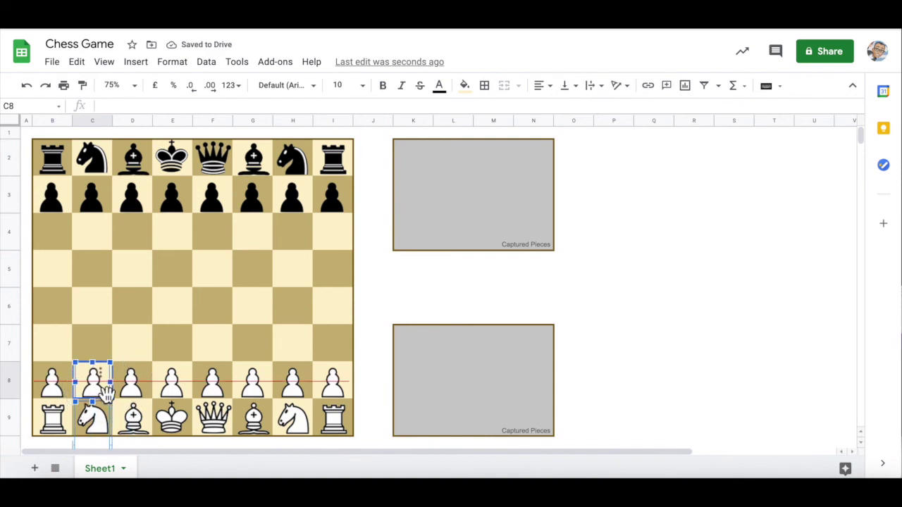
{"action": "left_click", "coordinate": [687, 363]}
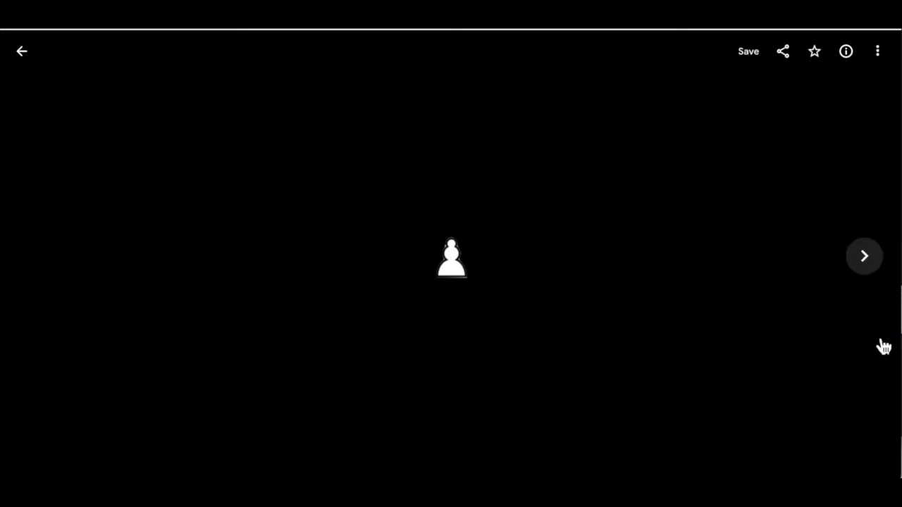
Copy the Google Sheets Chess banner from Photos, paste it into the sheet and shrink it.
{"action": "left_click", "coordinate": [866, 256]}
{"action": "right_click", "coordinate": [505, 197]}
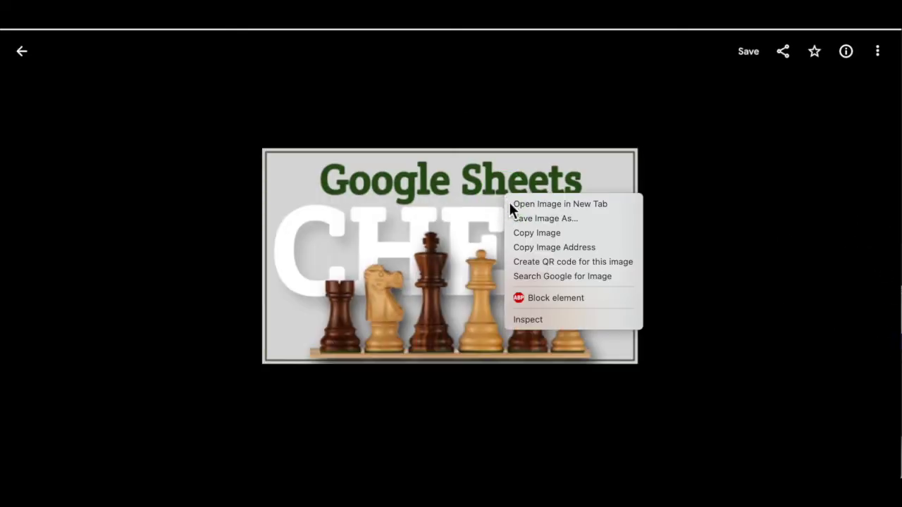
{"action": "left_click", "coordinate": [544, 233]}
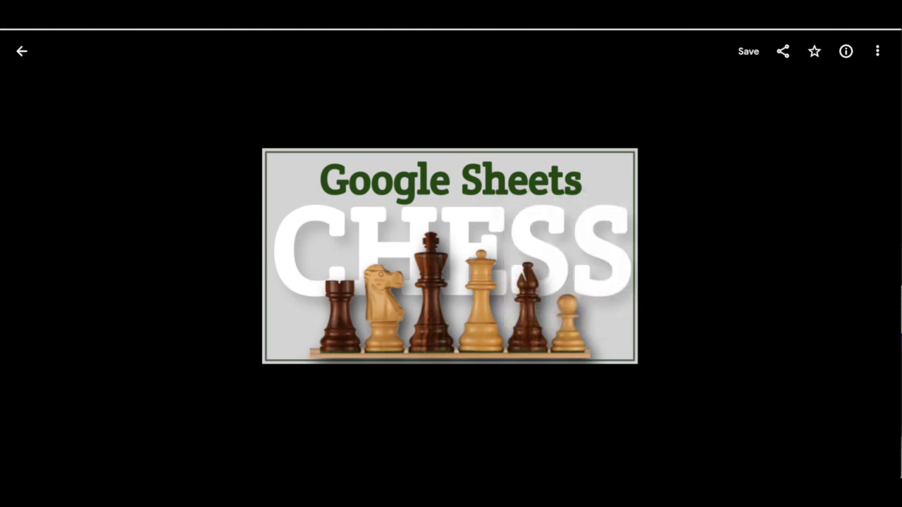
{"action": "key", "text": "ctrl+v"}
{"action": "left_click_drag", "start_coordinate": [634, 409], "coordinate": [462, 312]}
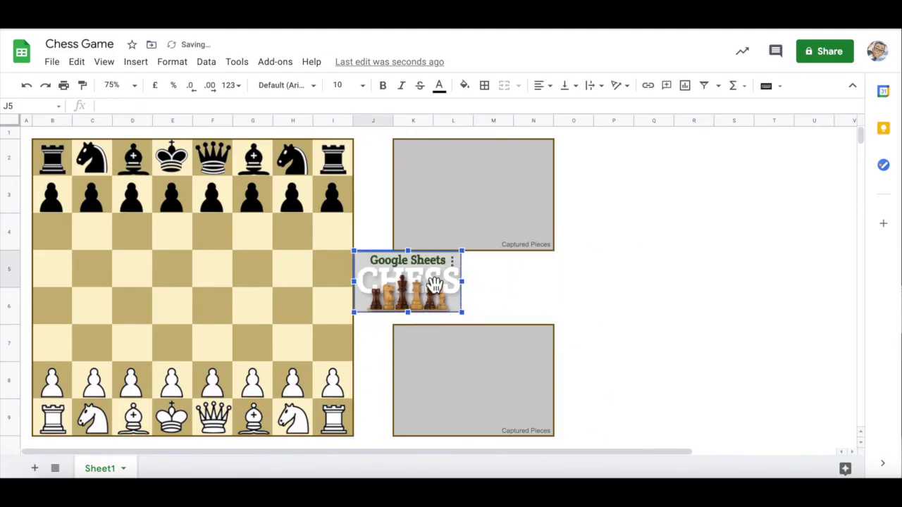
Resize and position the banner between the two captured-pieces boxes.
{"action": "left_click_drag", "start_coordinate": [435, 284], "coordinate": [476, 291]}
{"action": "left_click", "coordinate": [647, 319]}
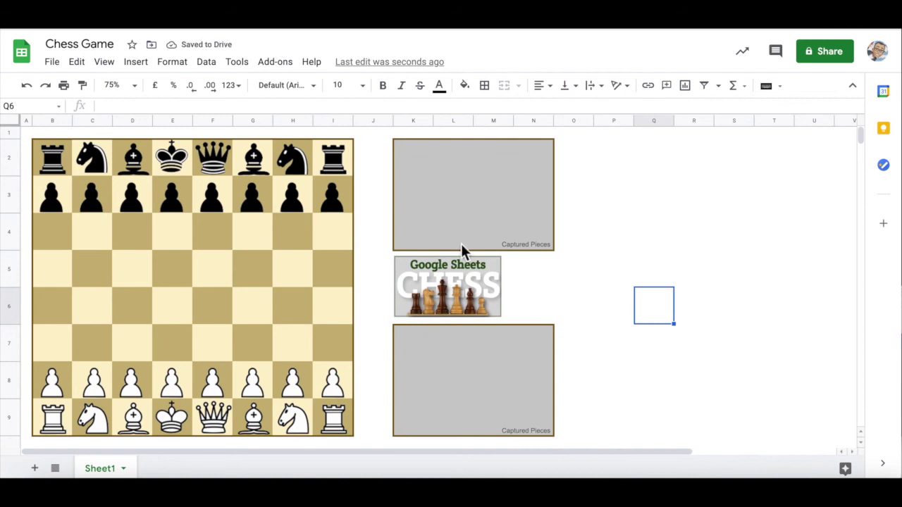
{"action": "left_click", "coordinate": [545, 310]}
{"action": "mouse_move", "coordinate": [473, 296]}
{"action": "left_mouse_down"}
{"action": "mouse_move", "coordinate": [638, 176]}
{"action": "mouse_move", "coordinate": [756, 251]}
{"action": "left_mouse_up"}
{"action": "left_click", "coordinate": [704, 310]}
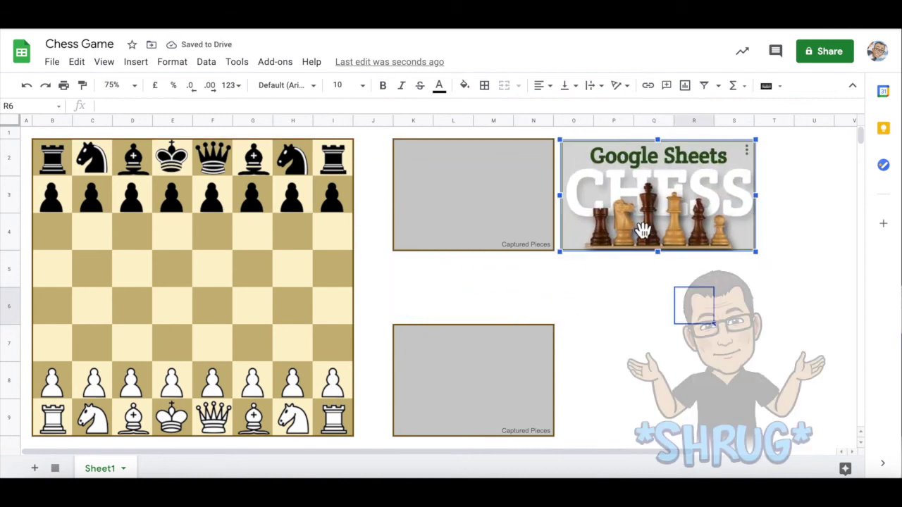
{"action": "left_click_drag", "start_coordinate": [640, 227], "coordinate": [654, 318]}
{"action": "left_click", "coordinate": [642, 386]}
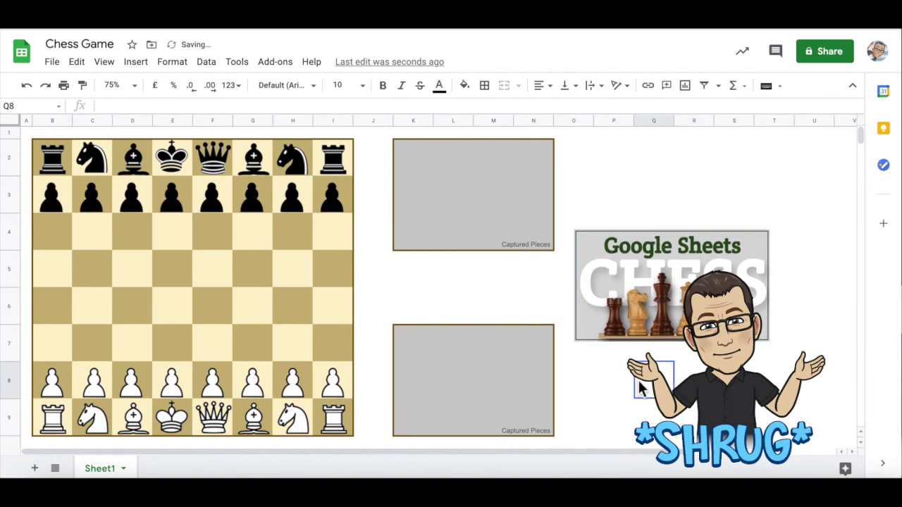
Select row 11 and jump down to show rows near 1000.
{"action": "scroll", "coordinate": [220, 380], "scroll_direction": "down", "scroll_amount": 5}
{"action": "left_click", "coordinate": [220, 380]}
{"action": "scroll", "coordinate": [220, 380], "scroll_direction": "up", "scroll_amount": 5}
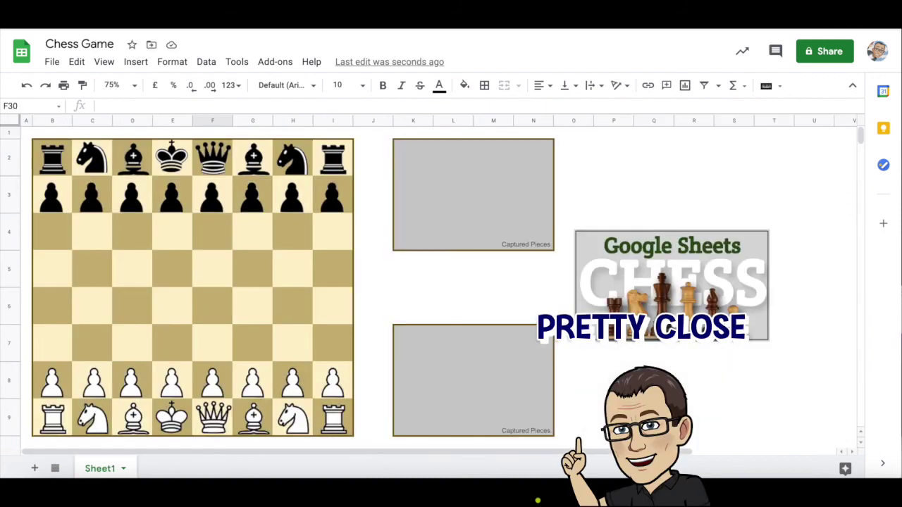
{"action": "scroll", "coordinate": [170, 333], "scroll_direction": "down", "scroll_amount": 3}
{"action": "scroll", "coordinate": [170, 334], "scroll_direction": "up", "scroll_amount": 3}
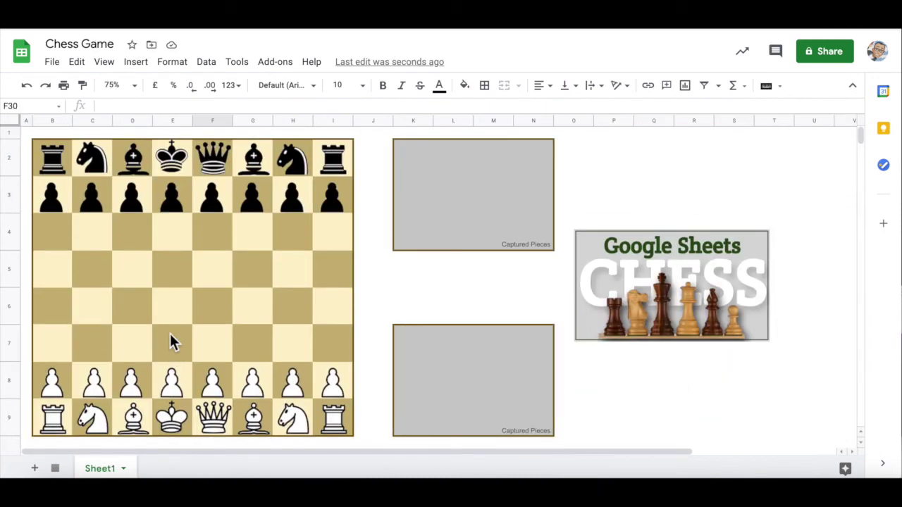
{"action": "scroll", "coordinate": [16, 304], "scroll_direction": "down", "scroll_amount": 3}
{"action": "left_click", "coordinate": [16, 305]}
{"action": "left_click", "coordinate": [860, 416]}
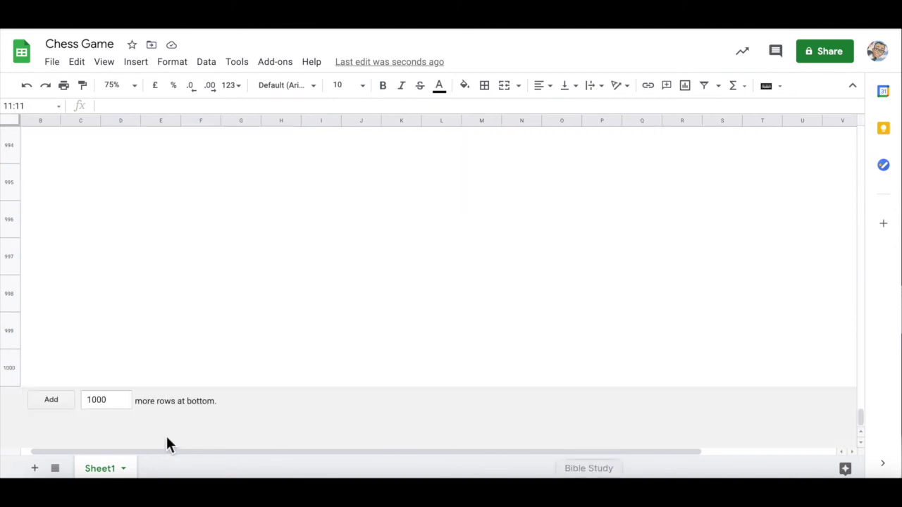
Delete rows 11 through 1000 below the board.
{"action": "left_click", "coordinate": [14, 375], "text": "shift"}
{"action": "right_click", "coordinate": [14, 375]}
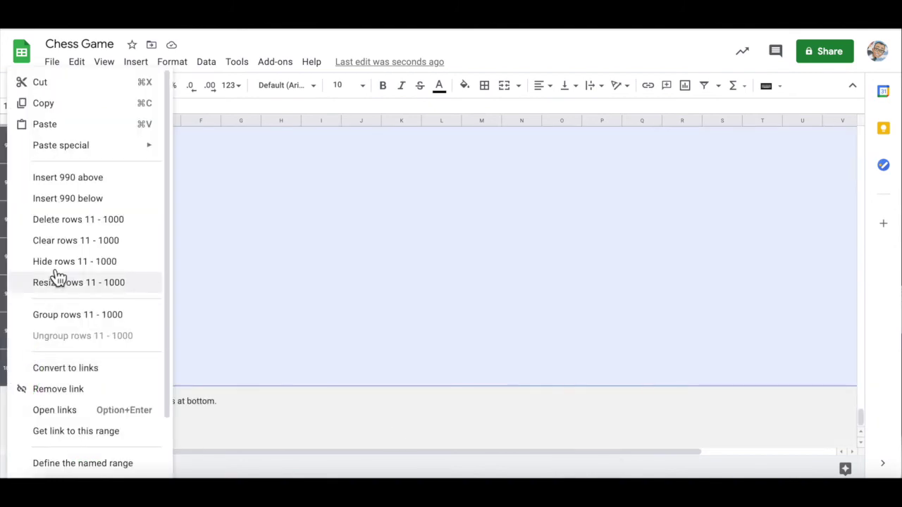
{"action": "left_click", "coordinate": [84, 222]}
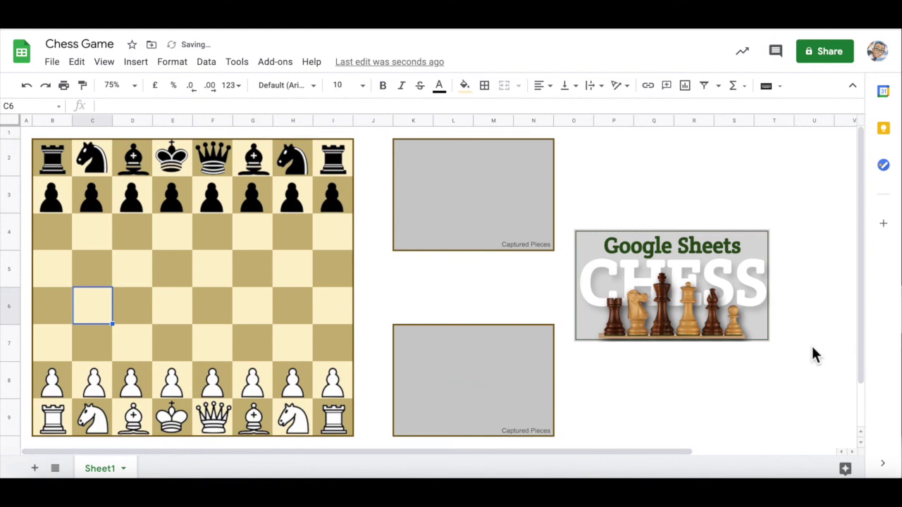
Select and delete the unused columns U to Z.
{"action": "left_click", "coordinate": [814, 121]}
{"action": "key", "text": "ctrl+shift+Right"}
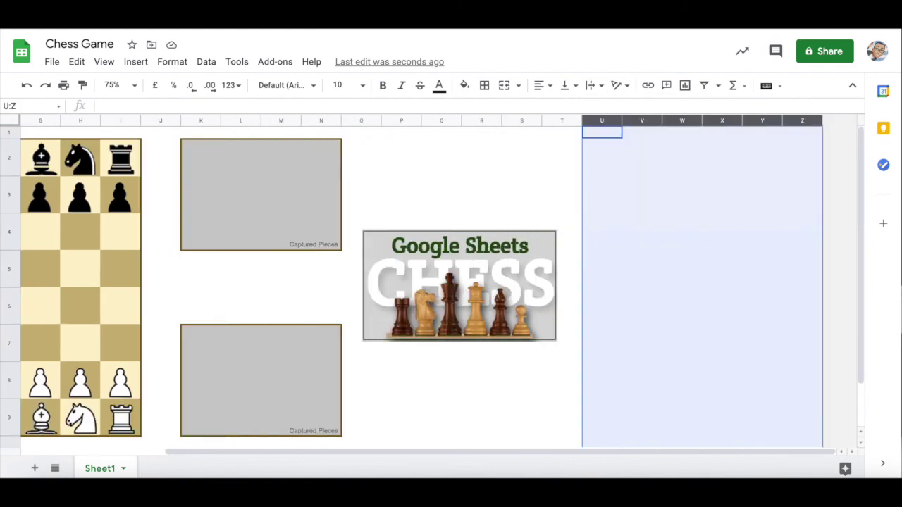
{"action": "right_click", "coordinate": [709, 182]}
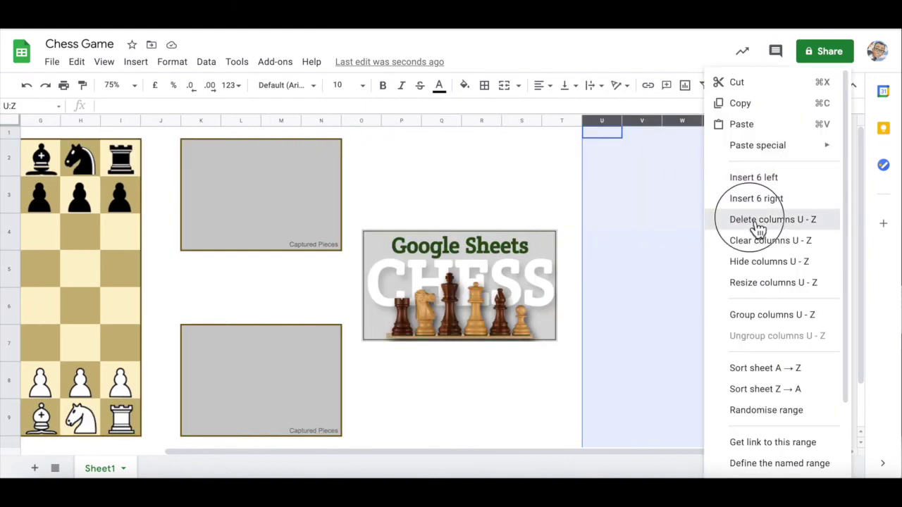
{"action": "left_click", "coordinate": [753, 227]}
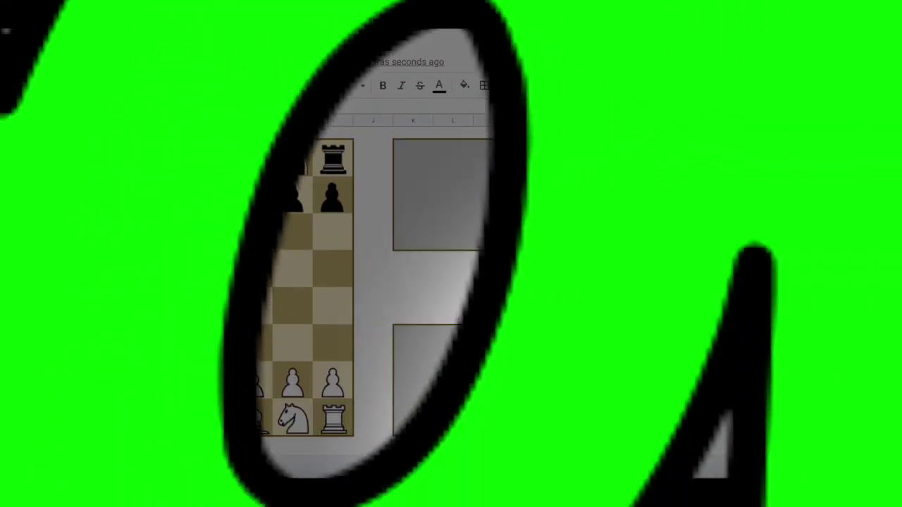